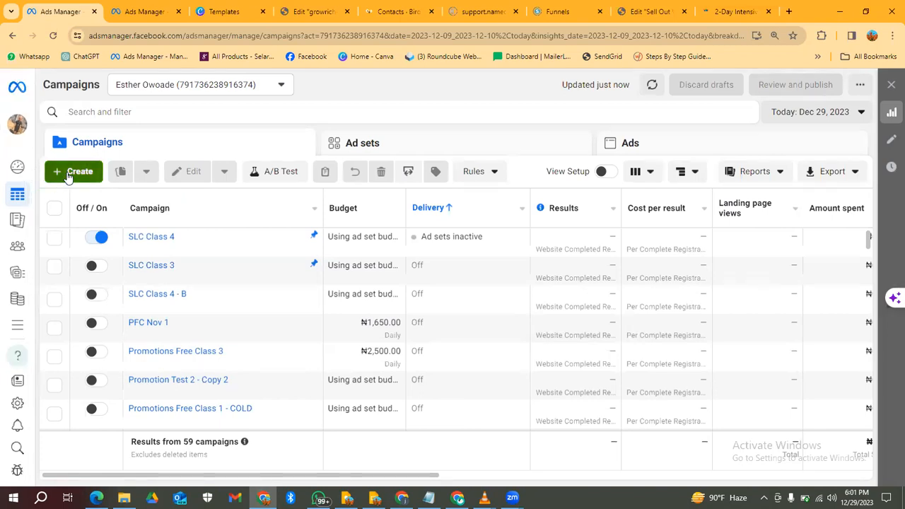
Step: Start creating a new auction campaign with Sales as the campaign objective
{"action": "left_click", "coordinate": [69, 177]}
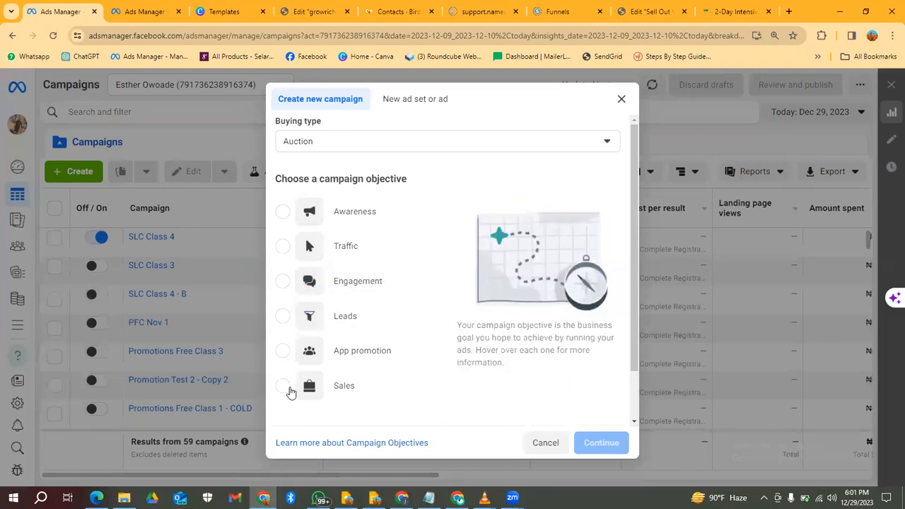
{"action": "left_click", "coordinate": [292, 388]}
{"action": "scroll", "coordinate": [471, 289], "scroll_direction": "down", "scroll_amount": 2}
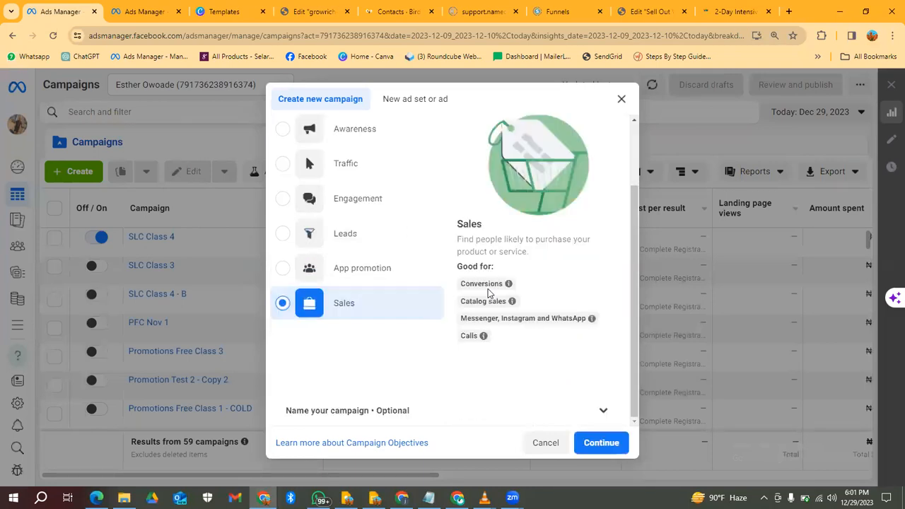
Step: Name the new campaign "retargeting 1", correcting the spelling of the first word
{"action": "left_click", "coordinate": [601, 410]}
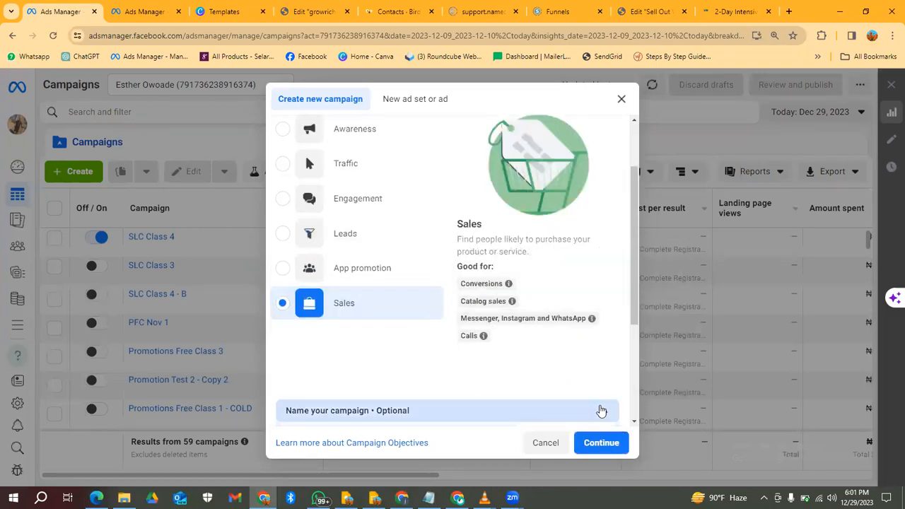
{"action": "scroll", "coordinate": [511, 332], "scroll_direction": "down", "scroll_amount": 3}
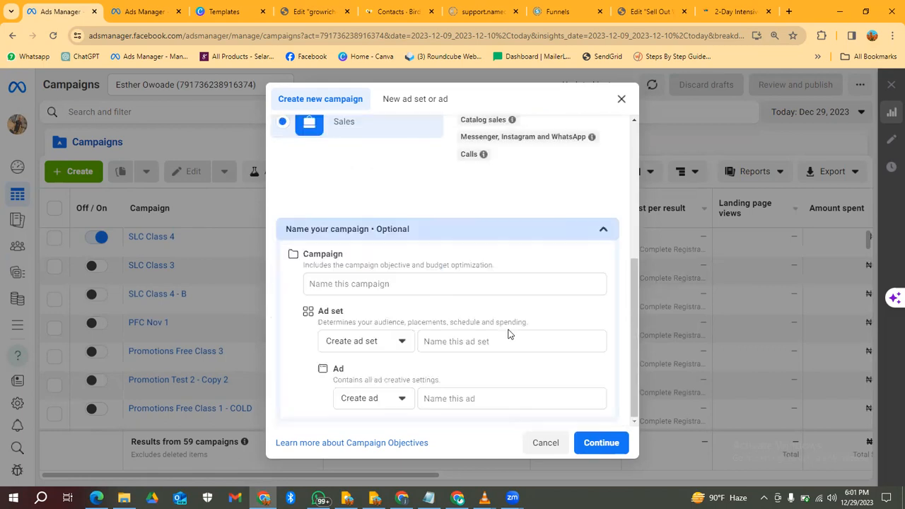
{"action": "left_click", "coordinate": [394, 283]}
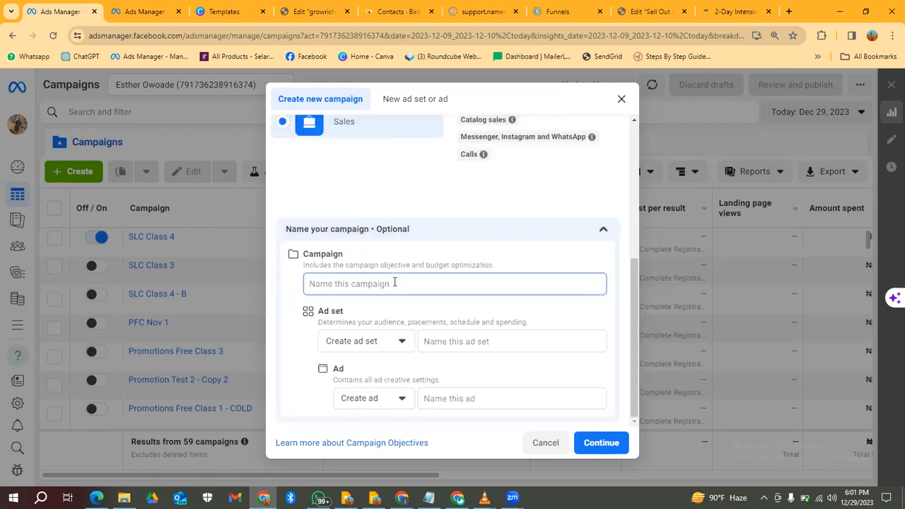
{"action": "type", "text": "retargting 1"}
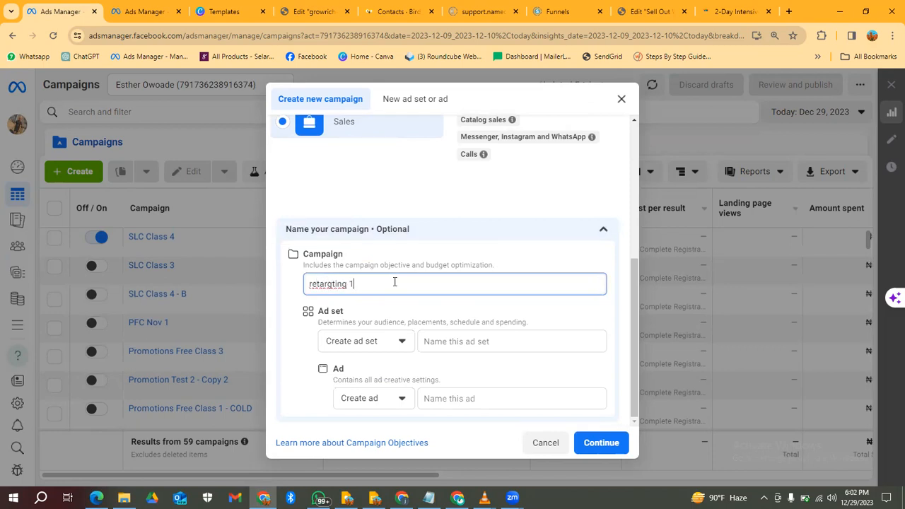
{"action": "right_click", "coordinate": [339, 283]}
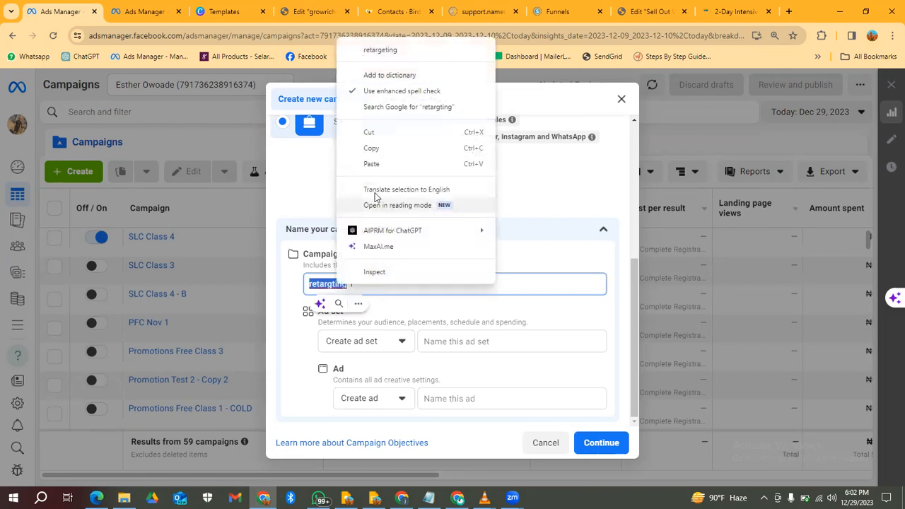
{"action": "left_click", "coordinate": [379, 49]}
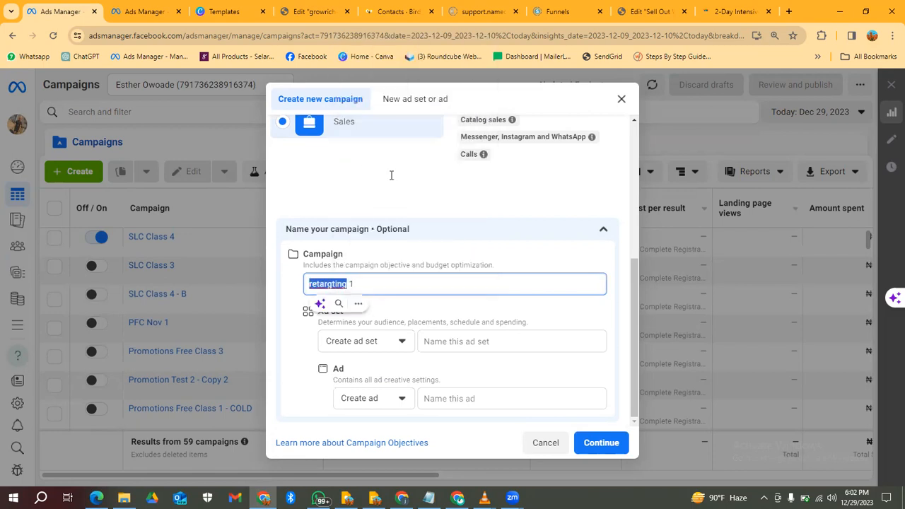
Step: Copy the campaign name "retargeting 1" into the ad set name and the ad name
{"action": "left_click", "coordinate": [374, 283]}
{"action": "triple_click", "coordinate": [373, 285]}
{"action": "key", "text": "ctrl+c"}
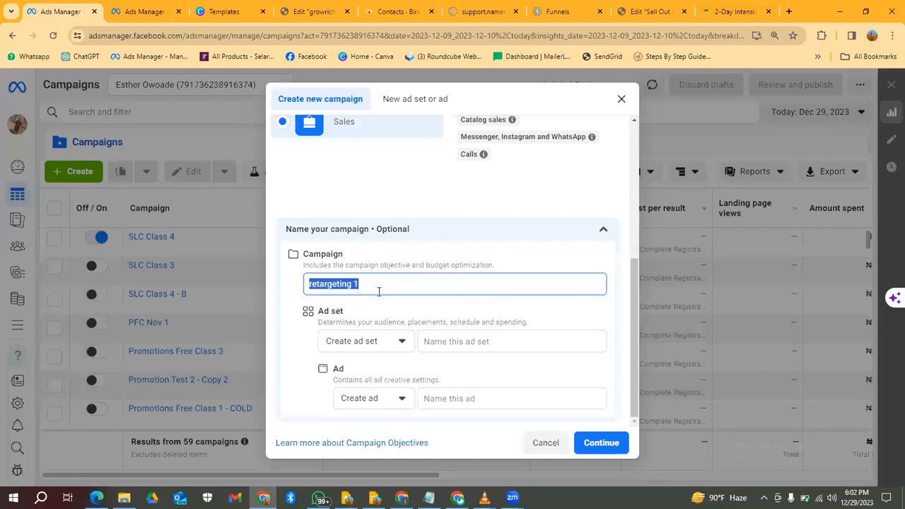
{"action": "left_click", "coordinate": [456, 341]}
{"action": "key", "text": "ctrl+v"}
{"action": "left_click", "coordinate": [469, 398]}
{"action": "key", "text": "ctrl+v"}
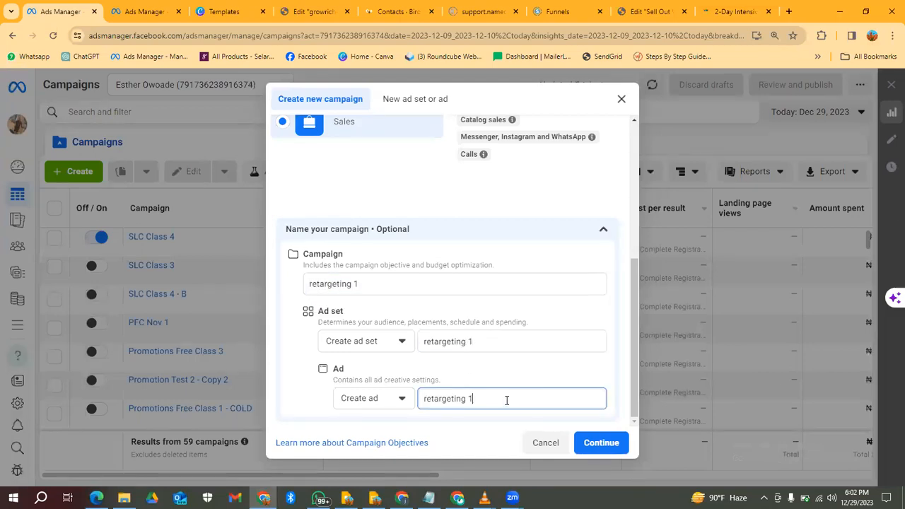
Step: Continue with the manual sales campaign setup to create the campaign draft
{"action": "left_click", "coordinate": [609, 445]}
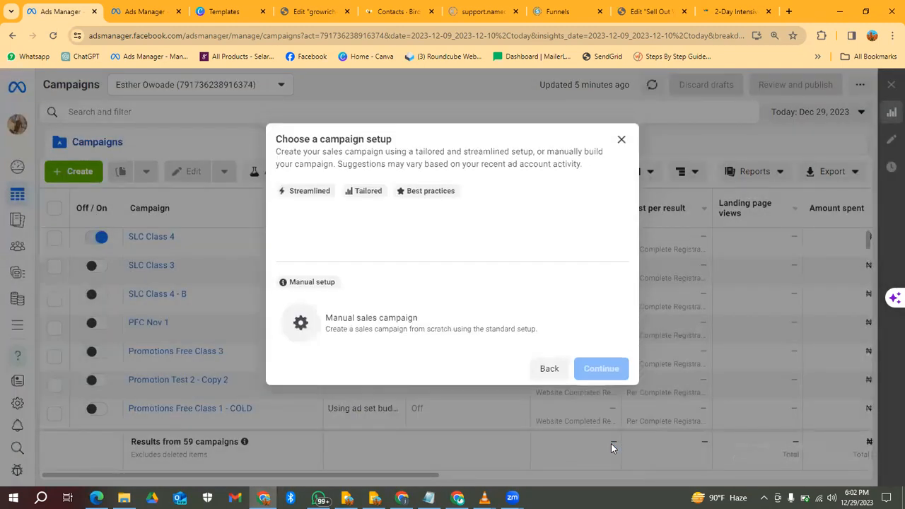
{"action": "left_click", "coordinate": [511, 363]}
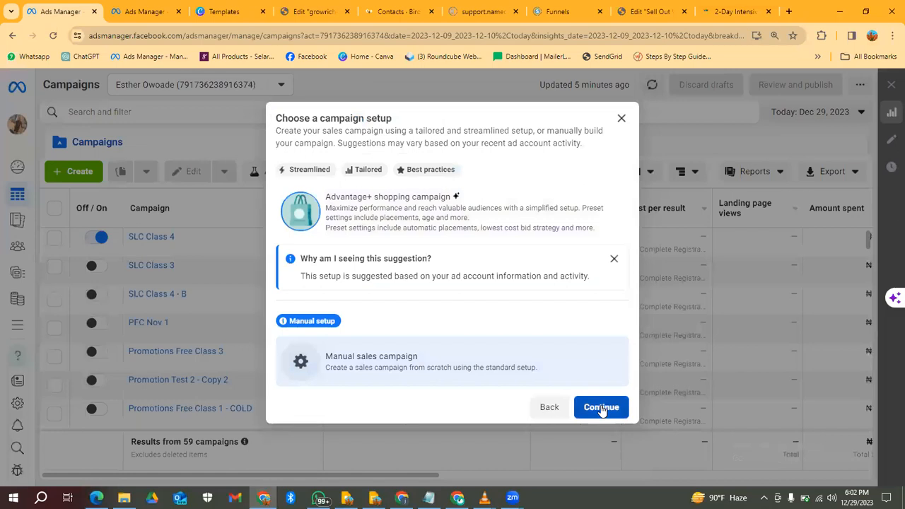
{"action": "left_click", "coordinate": [601, 409]}
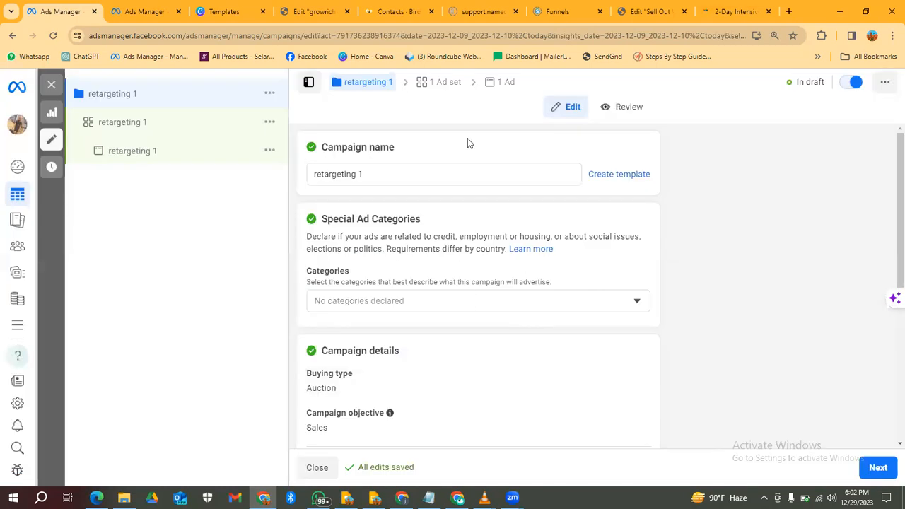
Step: Open the retargeting 1 ad set's settings and choose Website as the conversion location
{"action": "left_click", "coordinate": [444, 84]}
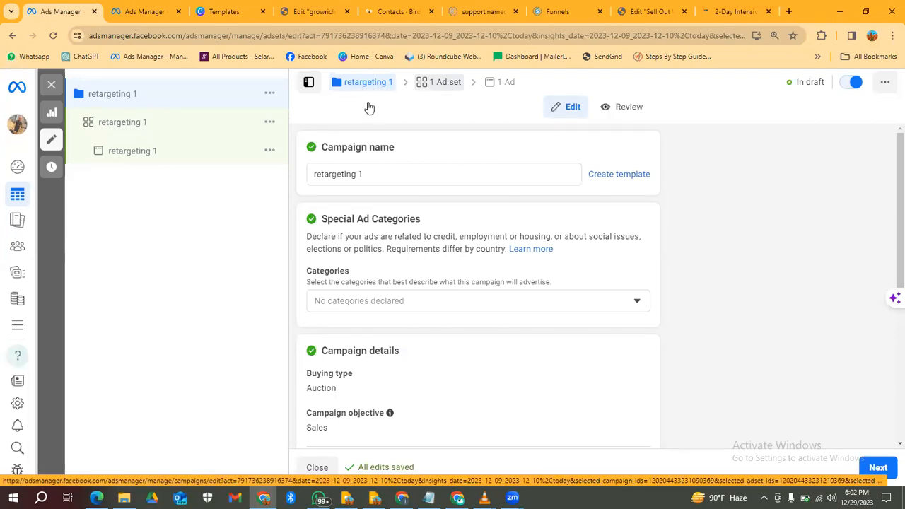
{"action": "left_click", "coordinate": [429, 85]}
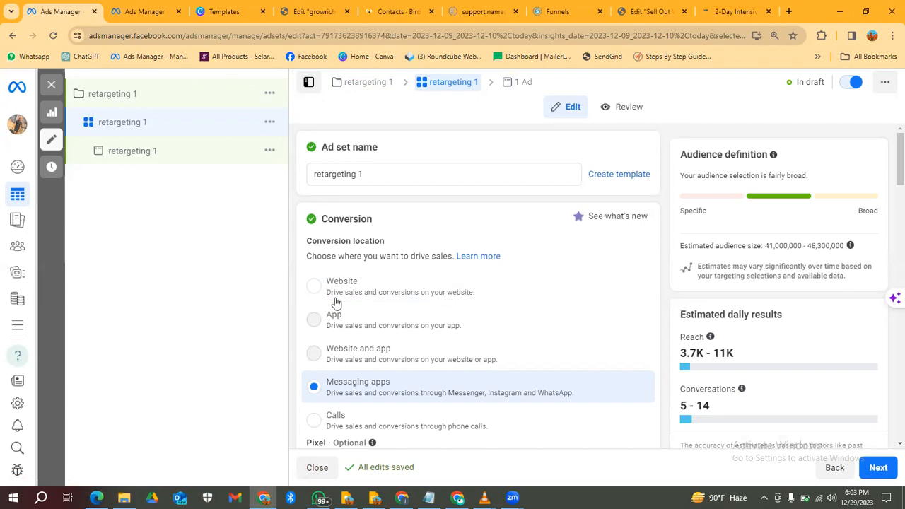
{"action": "left_click", "coordinate": [315, 288]}
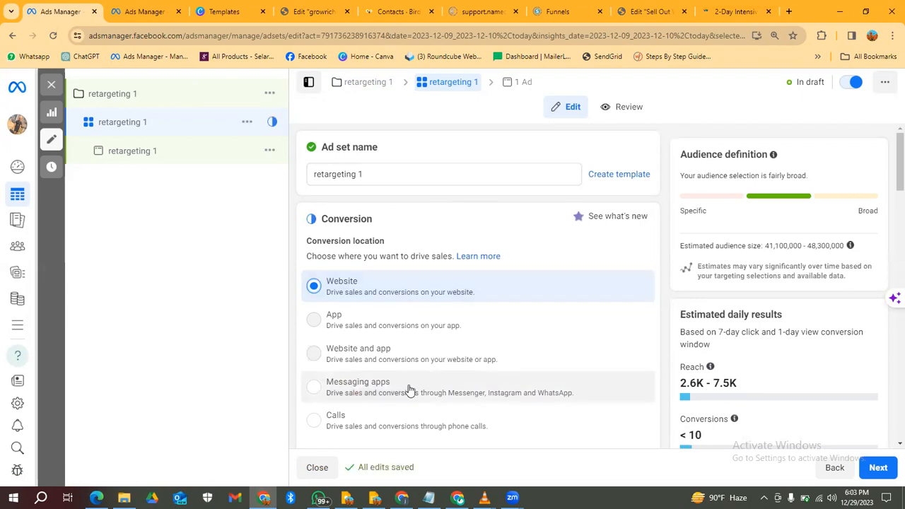
Step: Set the ad set's conversion event to Purchase and dismiss the pixel activity warning
{"action": "scroll", "coordinate": [410, 374], "scroll_direction": "down", "scroll_amount": 3}
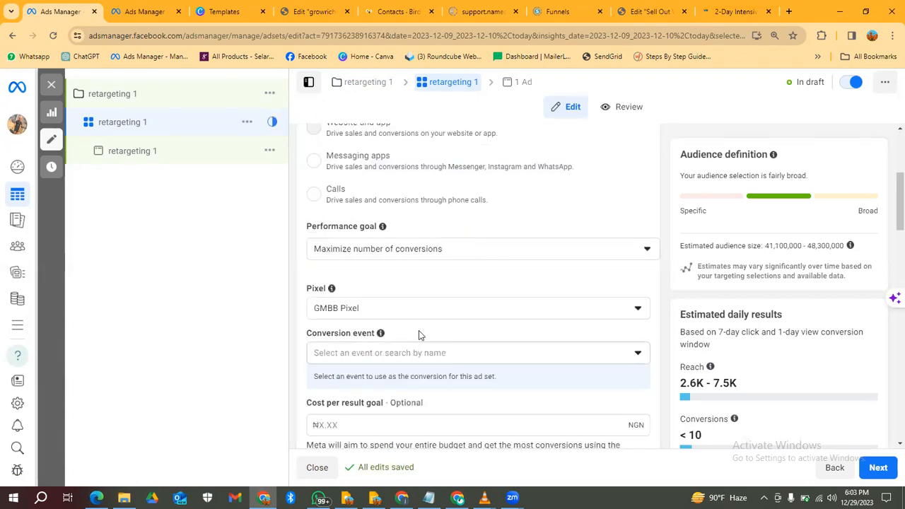
{"action": "scroll", "coordinate": [427, 314], "scroll_direction": "down", "scroll_amount": 1}
{"action": "scroll", "coordinate": [431, 312], "scroll_direction": "down", "scroll_amount": 1}
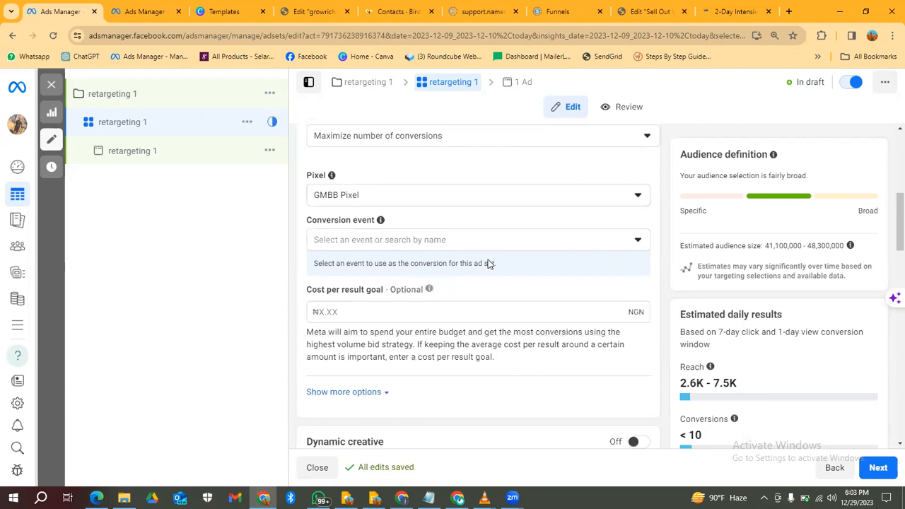
{"action": "left_click", "coordinate": [520, 241]}
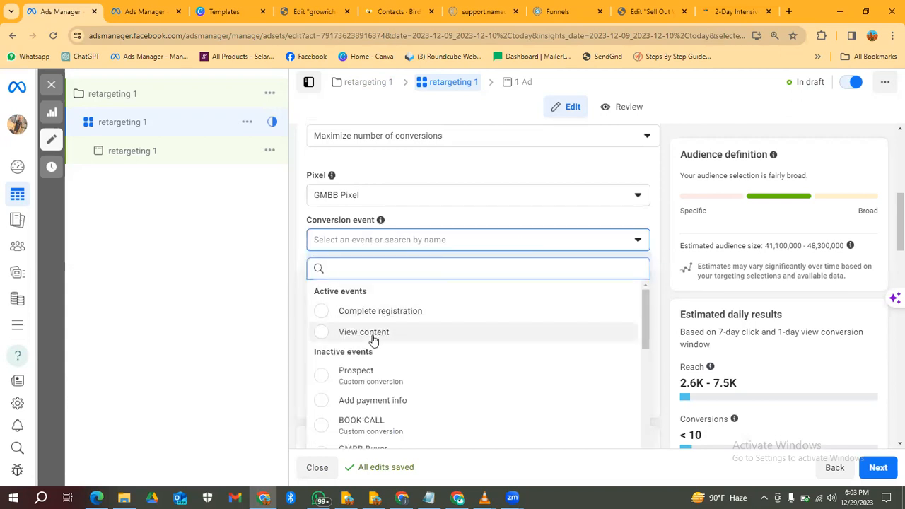
{"action": "scroll", "coordinate": [386, 390], "scroll_direction": "down", "scroll_amount": 1}
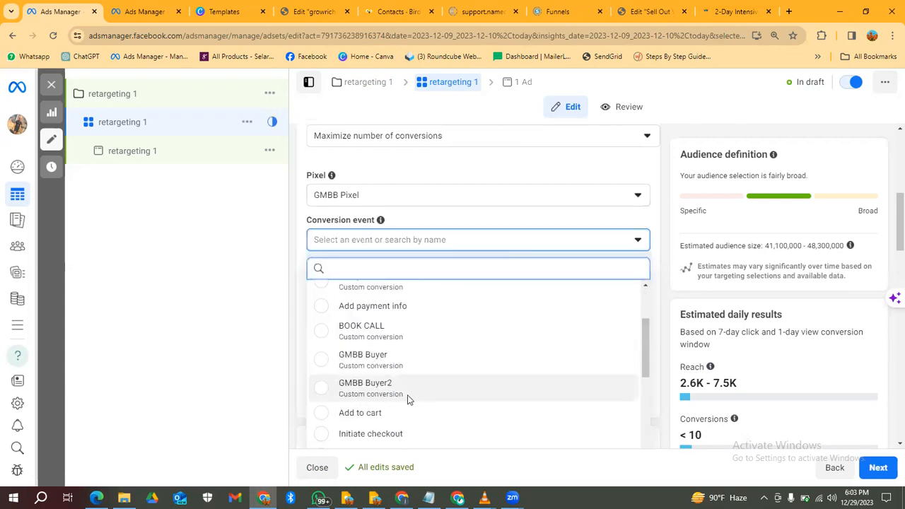
{"action": "scroll", "coordinate": [410, 414], "scroll_direction": "down", "scroll_amount": 1}
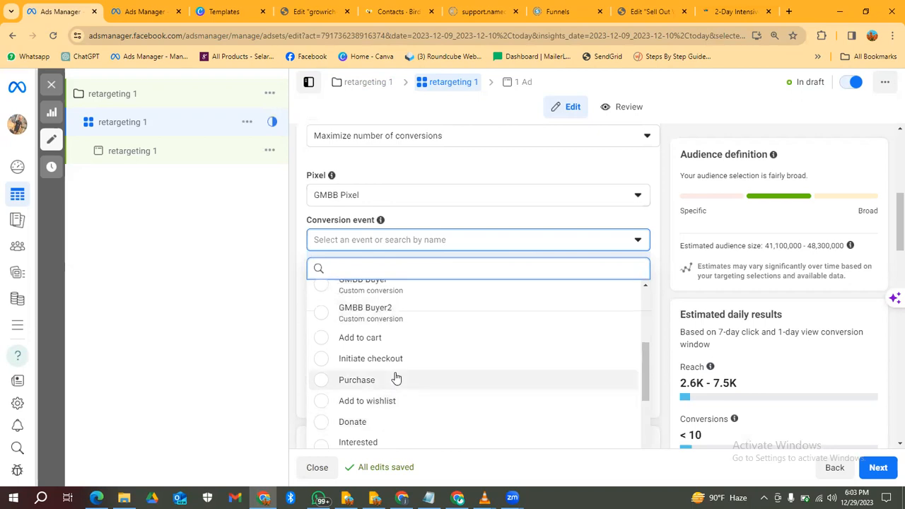
{"action": "left_click", "coordinate": [320, 382]}
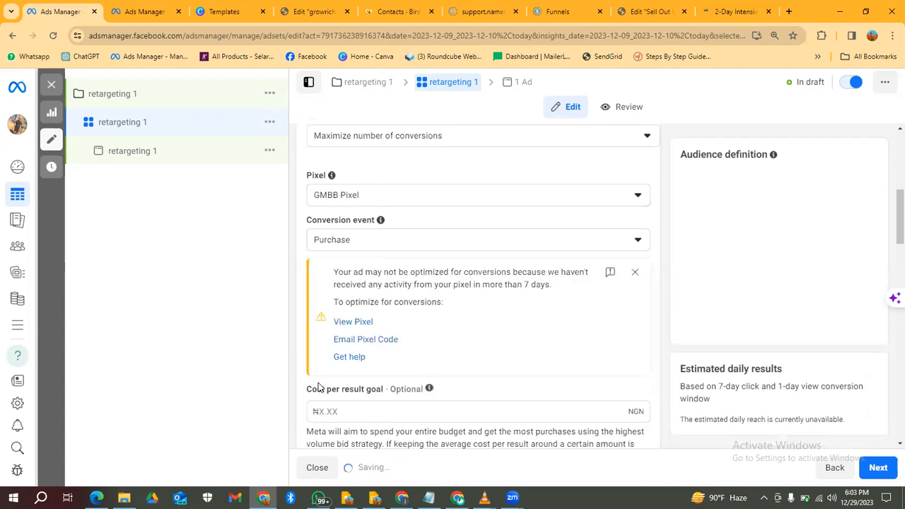
{"action": "left_click", "coordinate": [634, 273]}
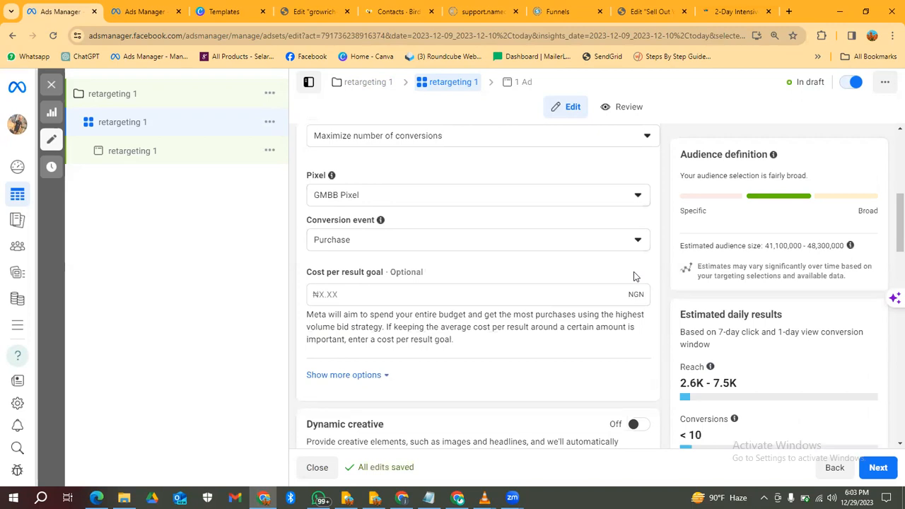
Step: Switch the ad set to the original audience options and open the list of existing custom audiences
{"action": "scroll", "coordinate": [554, 267], "scroll_direction": "down", "scroll_amount": 8}
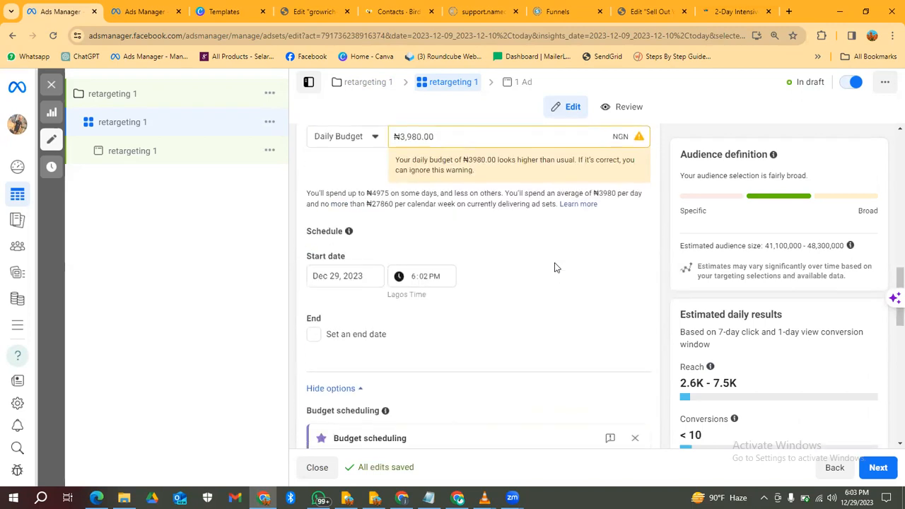
{"action": "scroll", "coordinate": [554, 267], "scroll_direction": "down", "scroll_amount": 4}
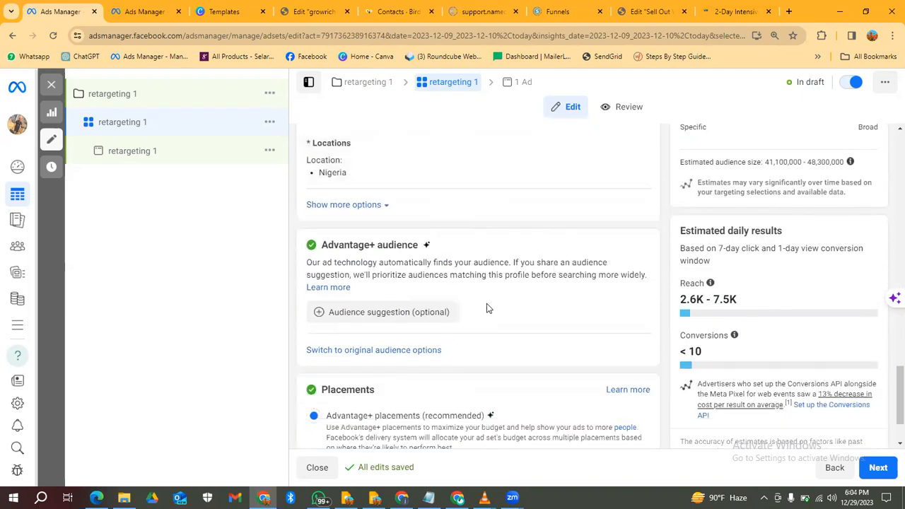
{"action": "left_click", "coordinate": [400, 354]}
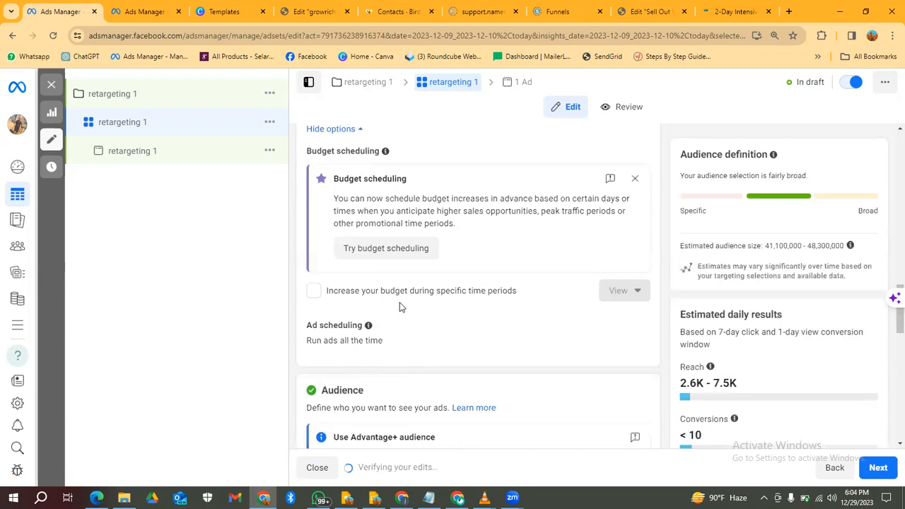
{"action": "scroll", "coordinate": [400, 302], "scroll_direction": "down", "scroll_amount": 5}
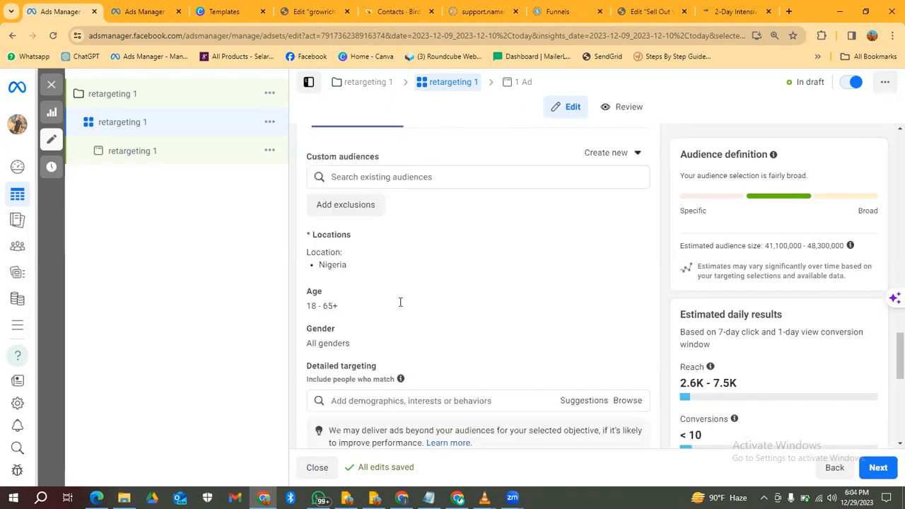
{"action": "left_click", "coordinate": [435, 184]}
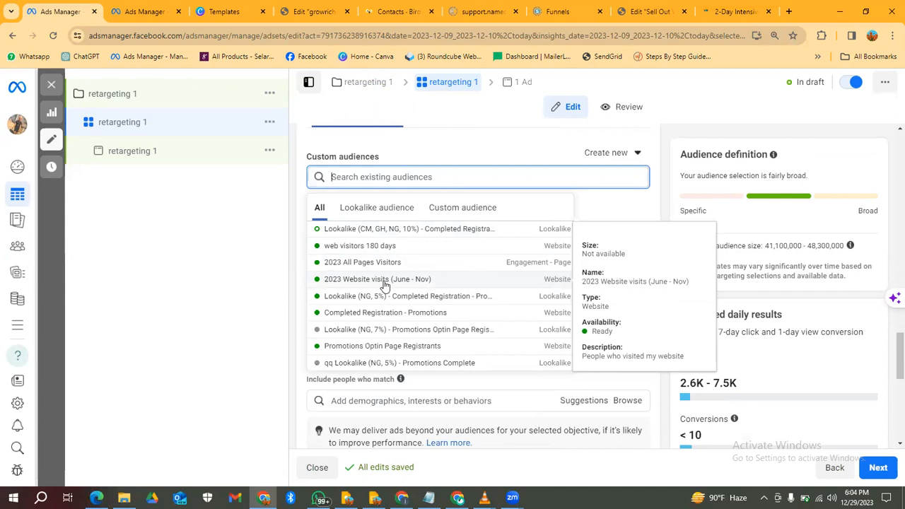
Step: Switch to the Audience page and start a new custom audience with Website as its source
{"action": "left_click", "coordinate": [137, 12]}
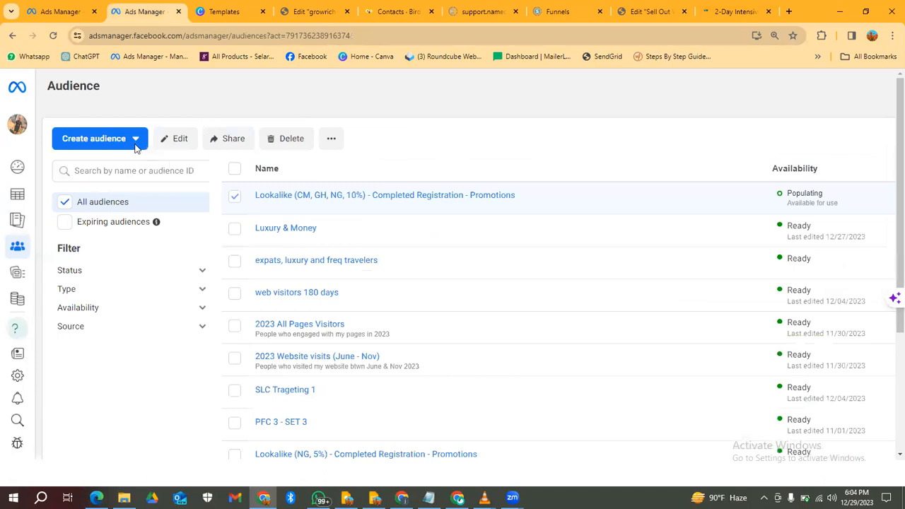
{"action": "left_click", "coordinate": [113, 142]}
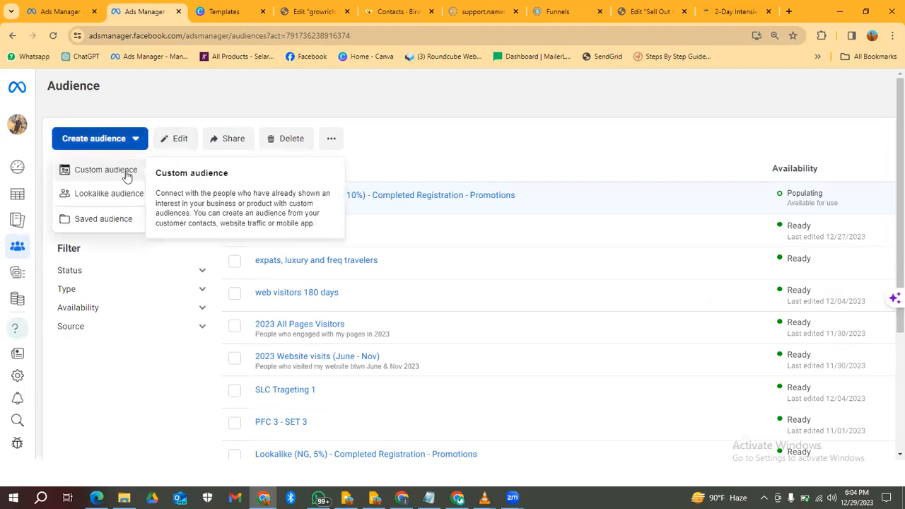
{"action": "left_click", "coordinate": [101, 175]}
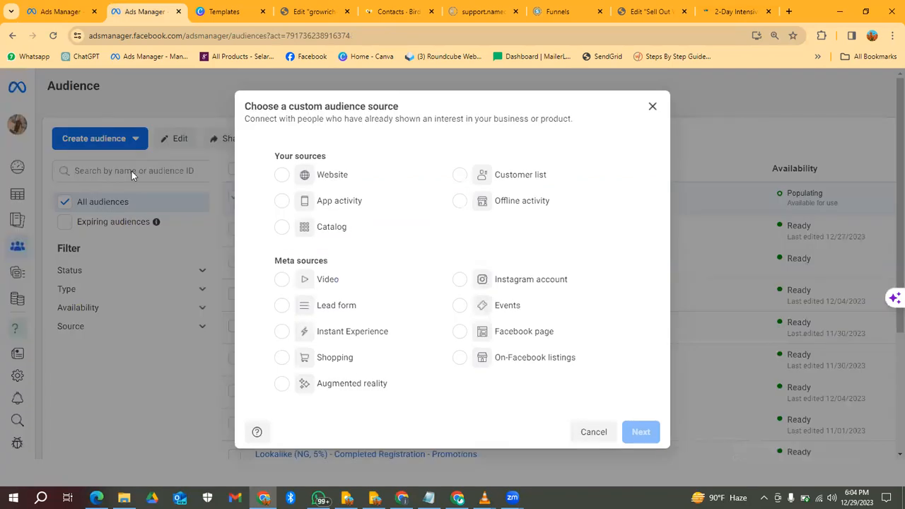
{"action": "left_click", "coordinate": [283, 175]}
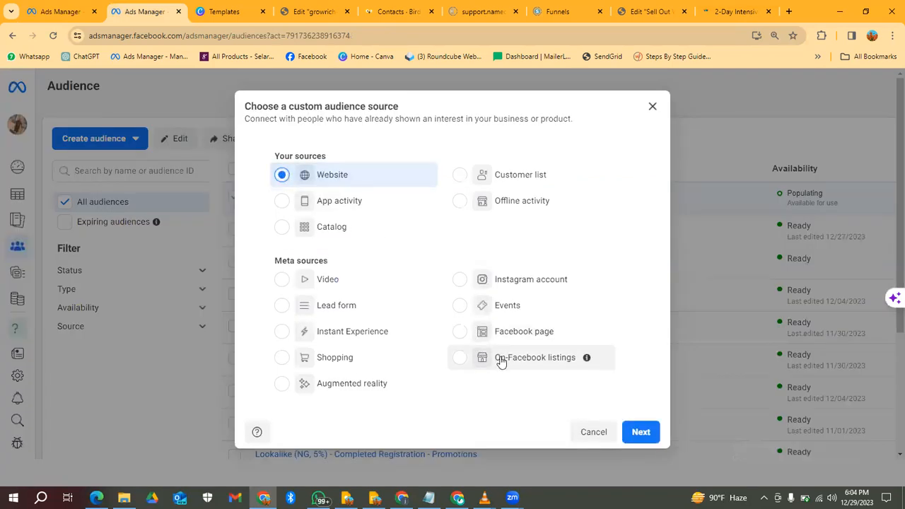
{"action": "left_click", "coordinate": [650, 442]}
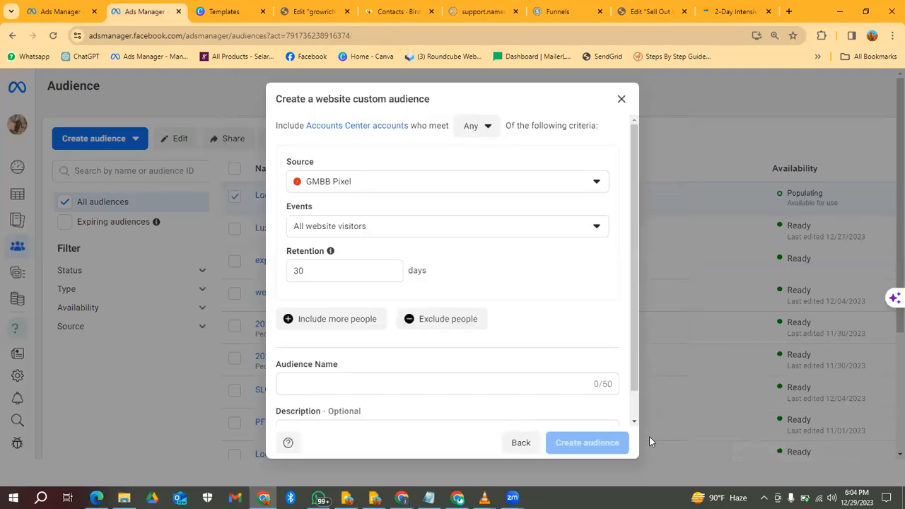
Step: Set the website audience to include people with the AddToCart event and a retention of 10 days
{"action": "left_click", "coordinate": [597, 230]}
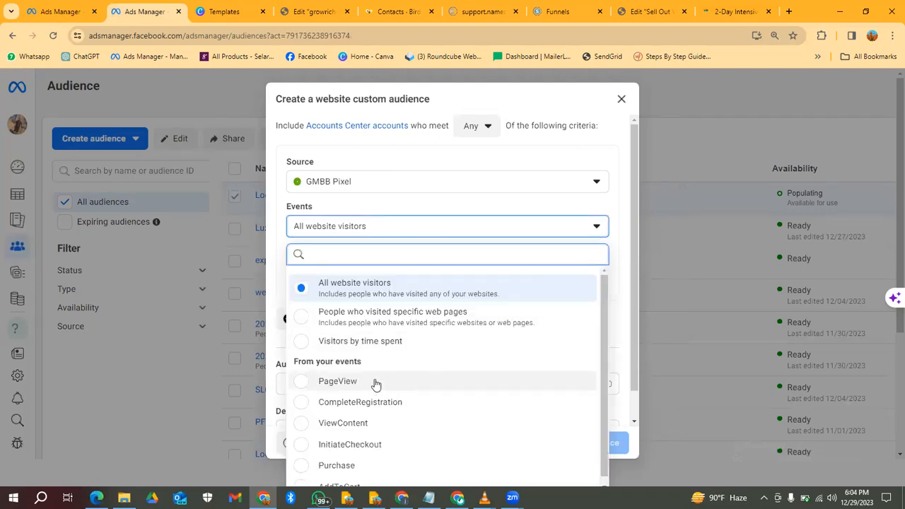
{"action": "scroll", "coordinate": [424, 339], "scroll_direction": "down", "scroll_amount": 1}
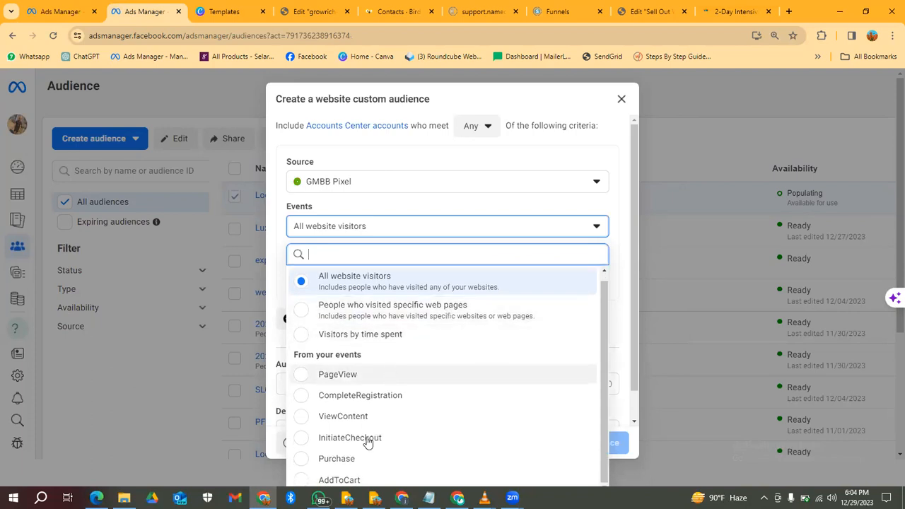
{"action": "left_click", "coordinate": [358, 480]}
{"action": "double_click", "coordinate": [312, 272]}
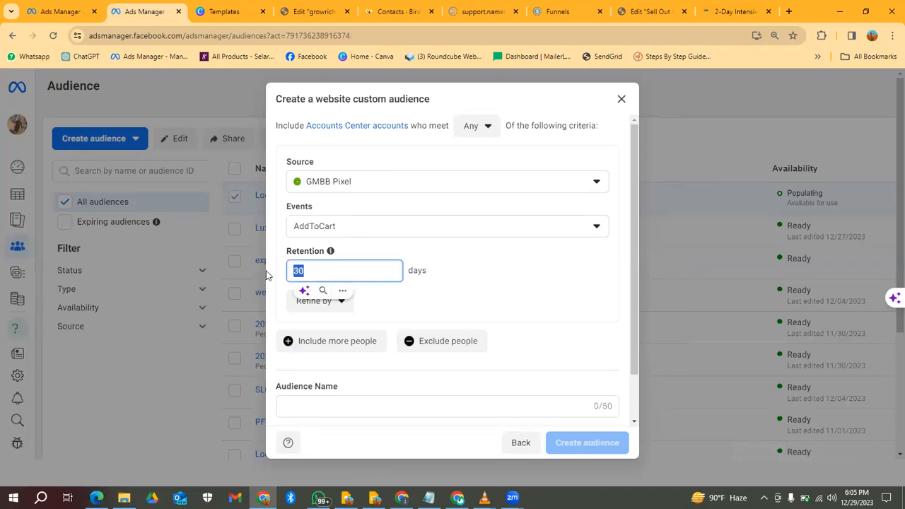
{"action": "type", "text": "10"}
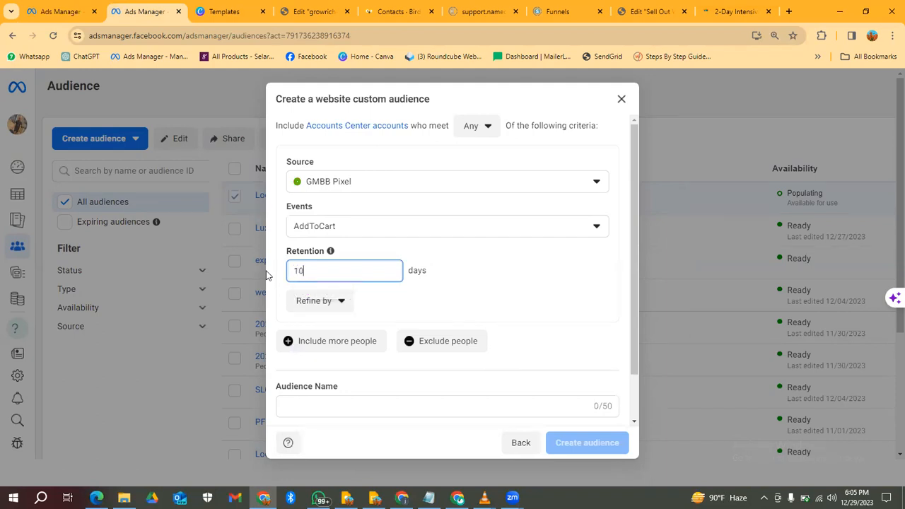
{"action": "left_click", "coordinate": [321, 237]}
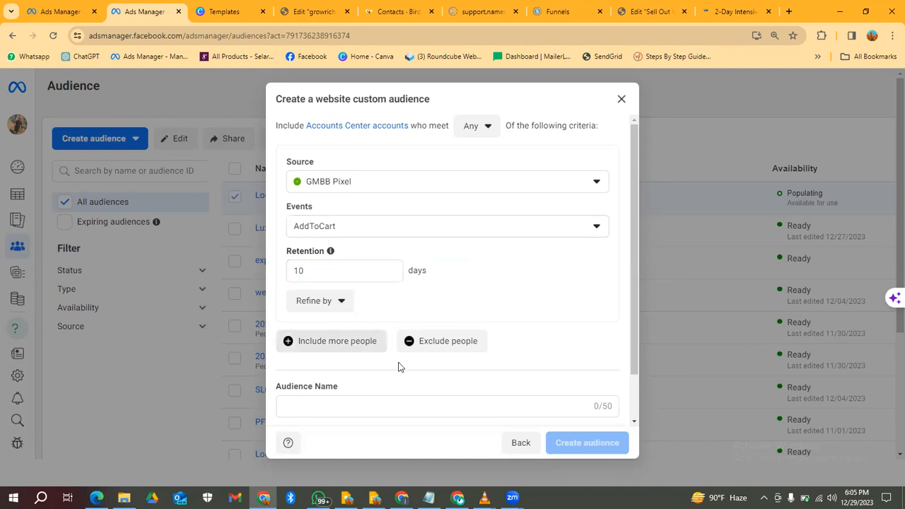
Step: Add an exclusion for people with the Purchase event and set its retention to 10 days
{"action": "left_click", "coordinate": [440, 342]}
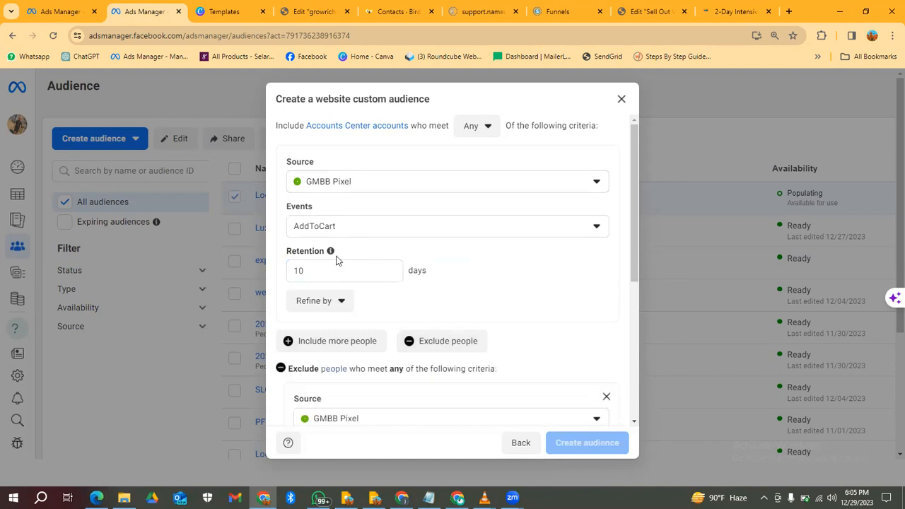
{"action": "scroll", "coordinate": [414, 339], "scroll_direction": "down", "scroll_amount": 1}
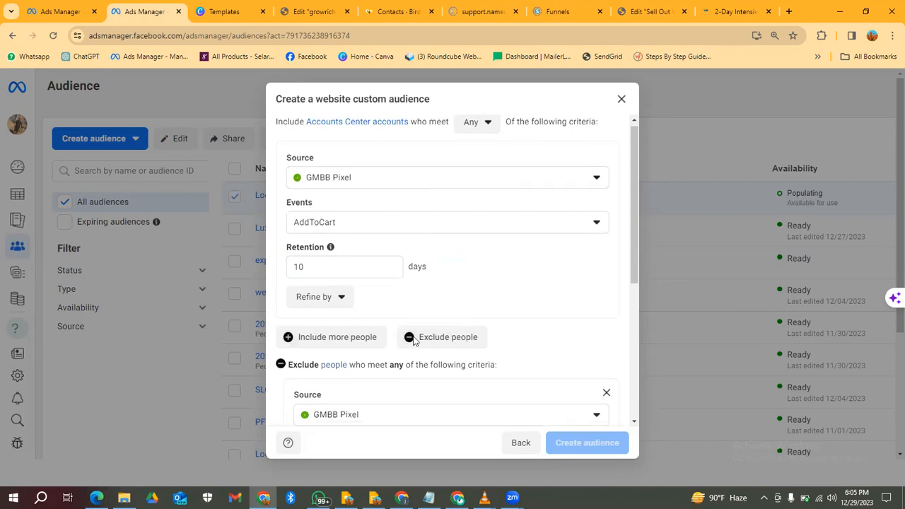
{"action": "scroll", "coordinate": [414, 340], "scroll_direction": "down", "scroll_amount": 2}
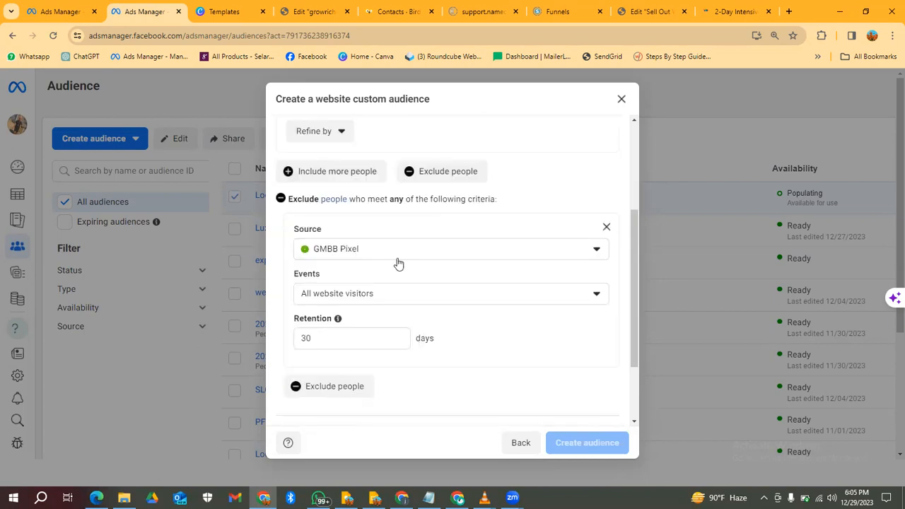
{"action": "left_click", "coordinate": [597, 300]}
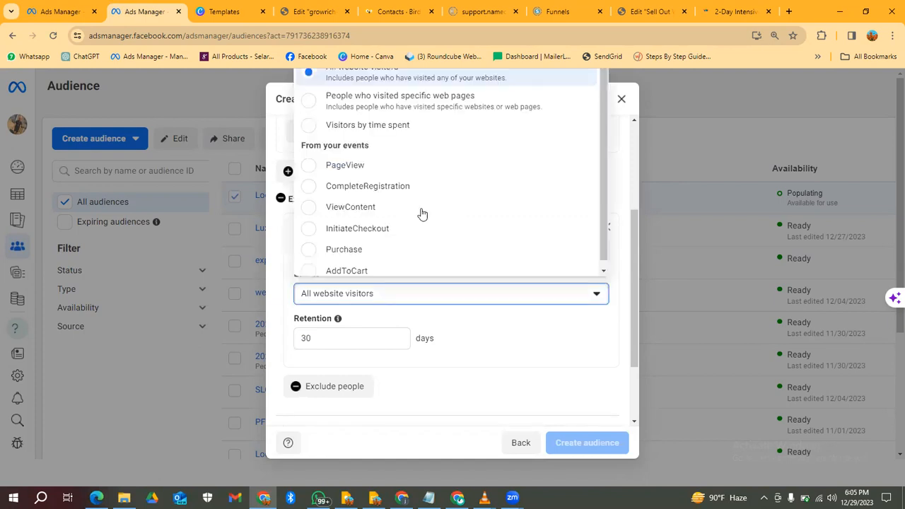
{"action": "left_click", "coordinate": [355, 254]}
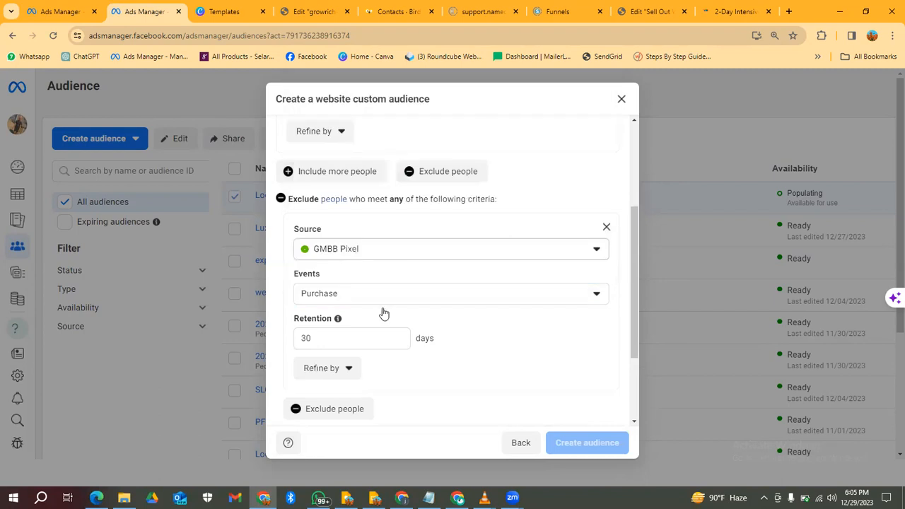
{"action": "left_click_drag", "start_coordinate": [337, 338], "coordinate": [276, 340]}
{"action": "key", "text": "BackSpace"}
{"action": "type", "text": "10"}
{"action": "left_click", "coordinate": [500, 357]}
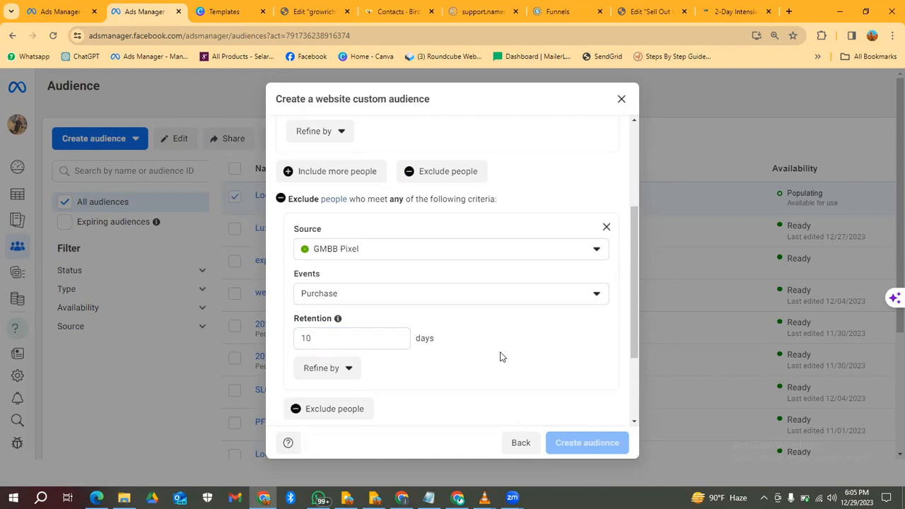
Step: Review the website audience's include and exclude criteria and the audience name field
{"action": "scroll", "coordinate": [488, 346], "scroll_direction": "up", "scroll_amount": 2}
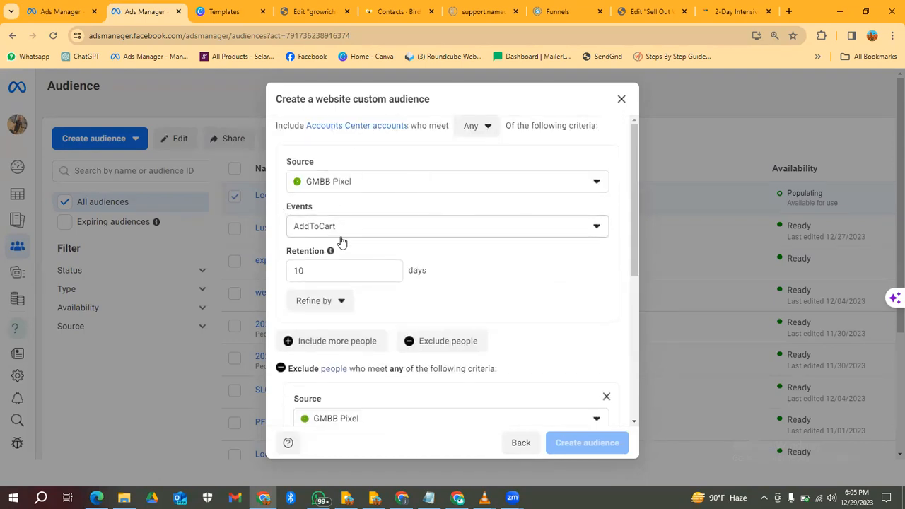
{"action": "scroll", "coordinate": [347, 255], "scroll_direction": "down", "scroll_amount": 2}
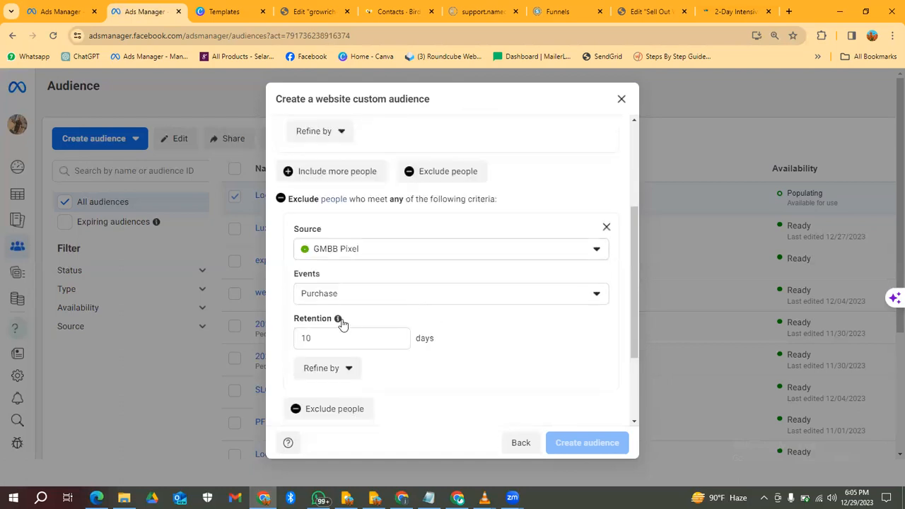
{"action": "mouse_move", "coordinate": [334, 319]}
{"action": "scroll", "coordinate": [501, 329], "scroll_direction": "up", "scroll_amount": 3}
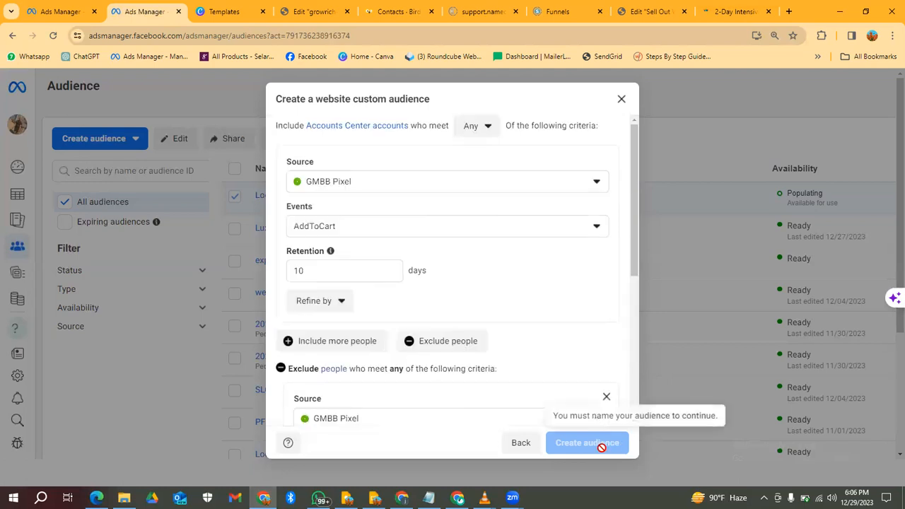
{"action": "scroll", "coordinate": [396, 353], "scroll_direction": "down", "scroll_amount": 5}
{"action": "left_click", "coordinate": [342, 357]}
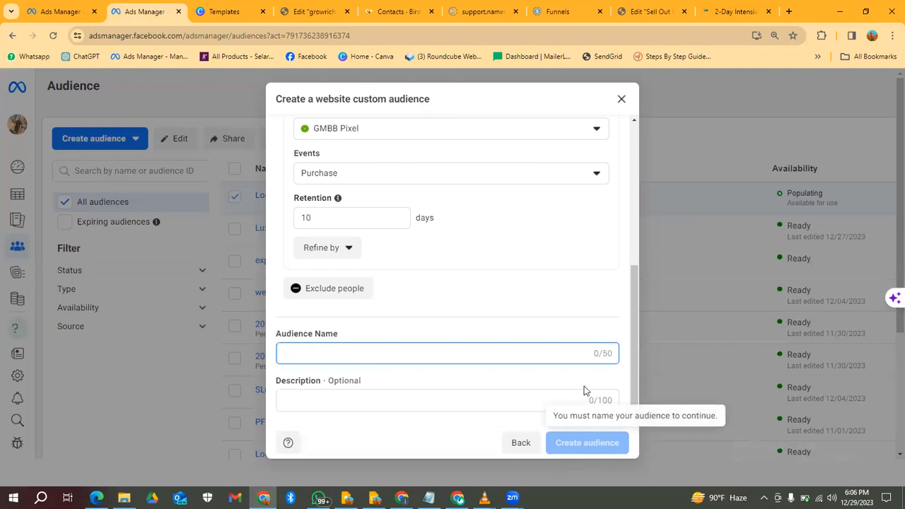
{"action": "scroll", "coordinate": [584, 391], "scroll_direction": "up", "scroll_amount": 5}
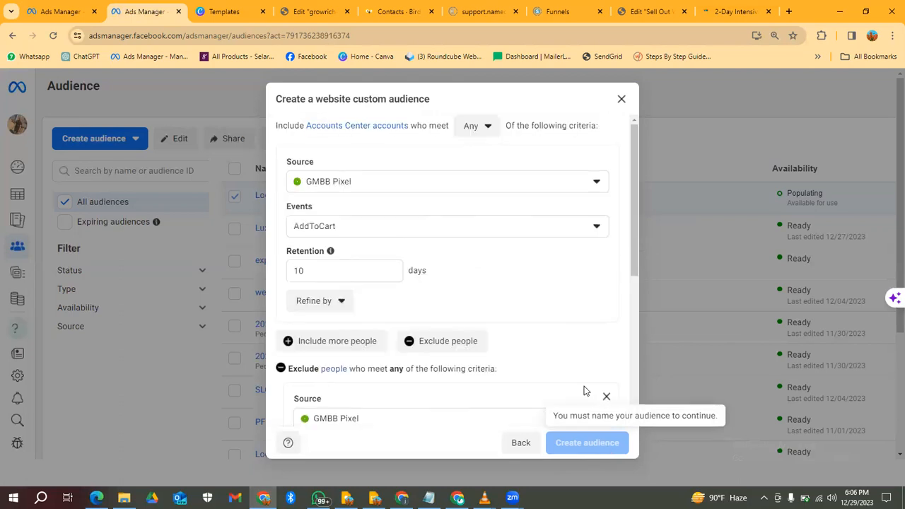
Step: Return to the retargeting 1 ad set and add 2023 Website visits (June - Nov) as its custom audience
{"action": "left_click", "coordinate": [61, 12]}
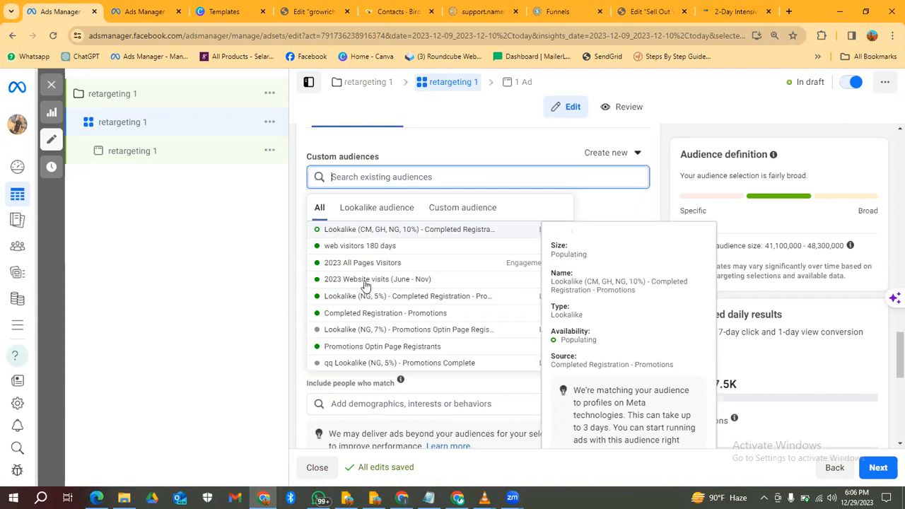
{"action": "left_click", "coordinate": [365, 286]}
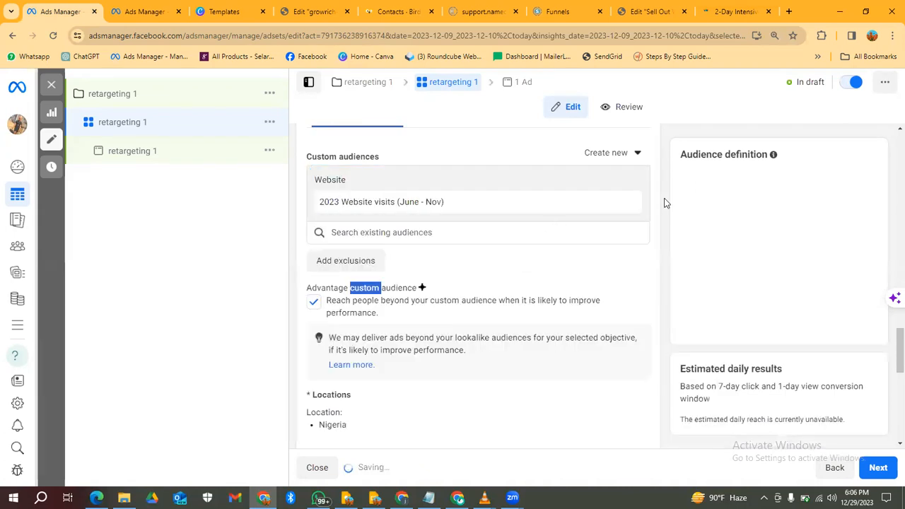
{"action": "left_click", "coordinate": [376, 232]}
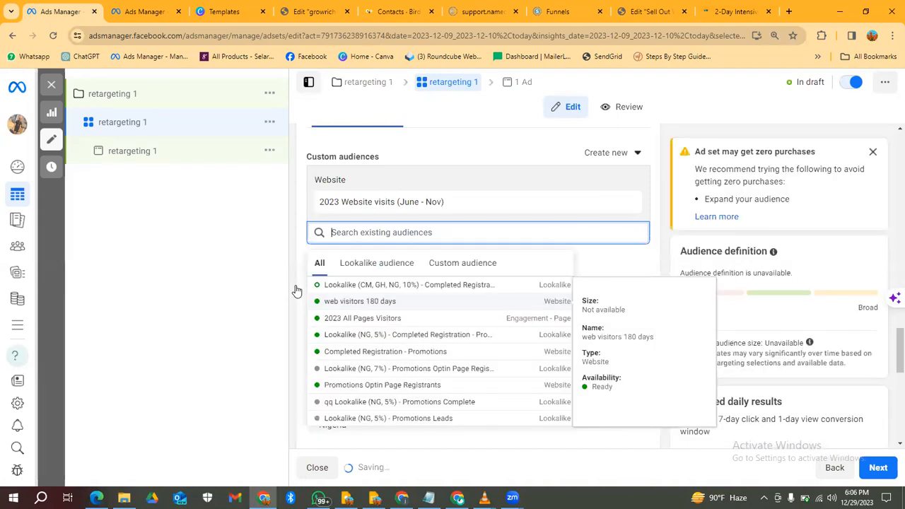
{"action": "left_click", "coordinate": [298, 291]}
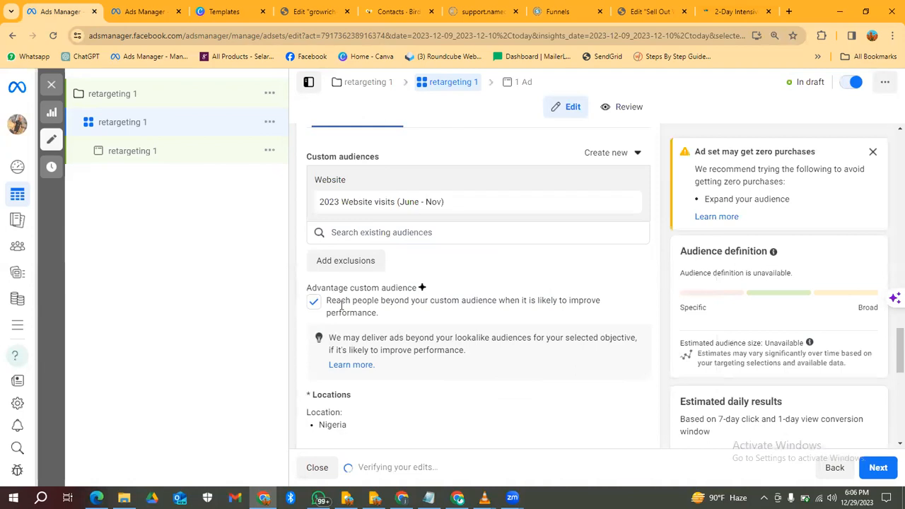
Step: Read the Advantage custom audience option and turn off reaching people beyond the custom audience
{"action": "left_click_drag", "start_coordinate": [328, 304], "coordinate": [520, 317]}
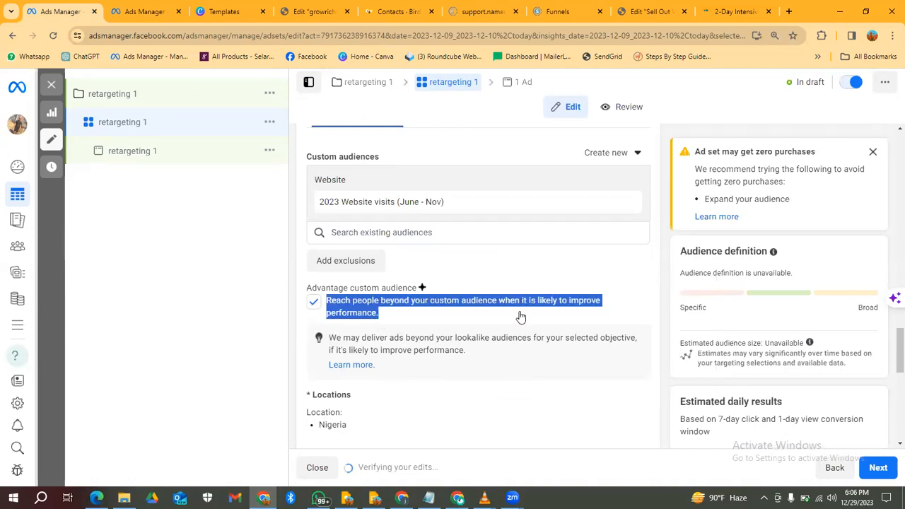
{"action": "left_click", "coordinate": [415, 325]}
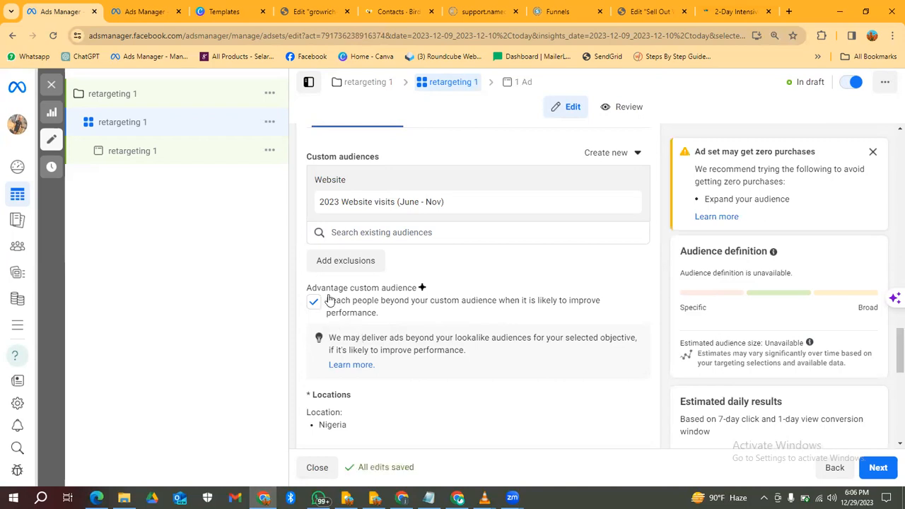
{"action": "triple_click", "coordinate": [354, 322]}
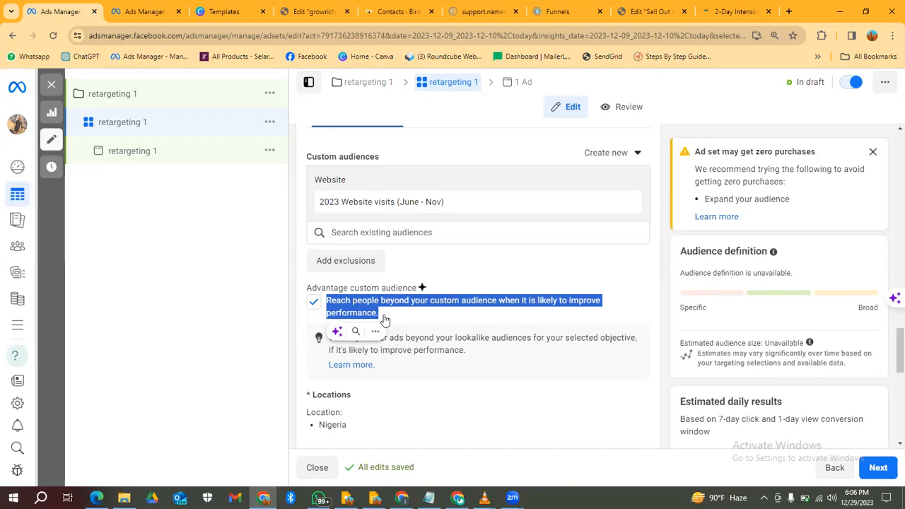
{"action": "left_click", "coordinate": [629, 265]}
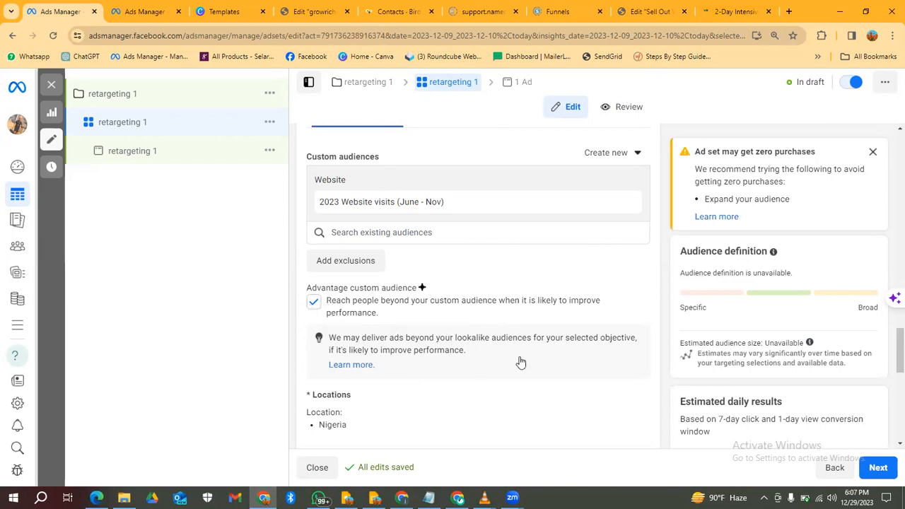
{"action": "left_click", "coordinate": [313, 302]}
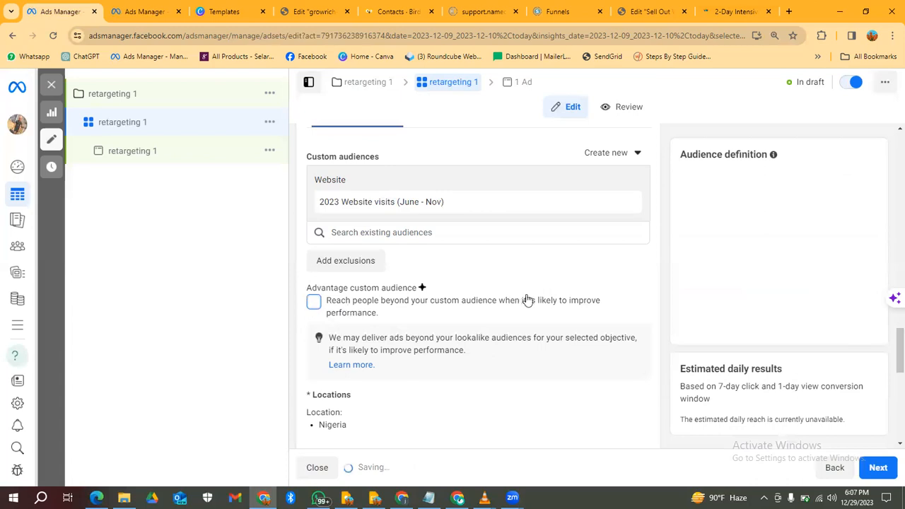
Step: Examine the ad set's location, age, gender, detailed targeting and placement settings, and its estimated audience size
{"action": "scroll", "coordinate": [485, 333], "scroll_direction": "down", "scroll_amount": 4}
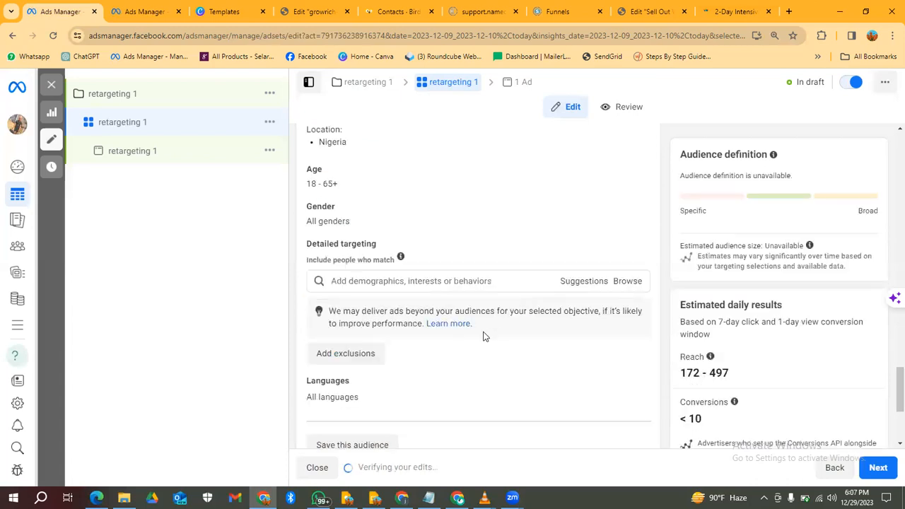
{"action": "scroll", "coordinate": [459, 331], "scroll_direction": "up", "scroll_amount": 5}
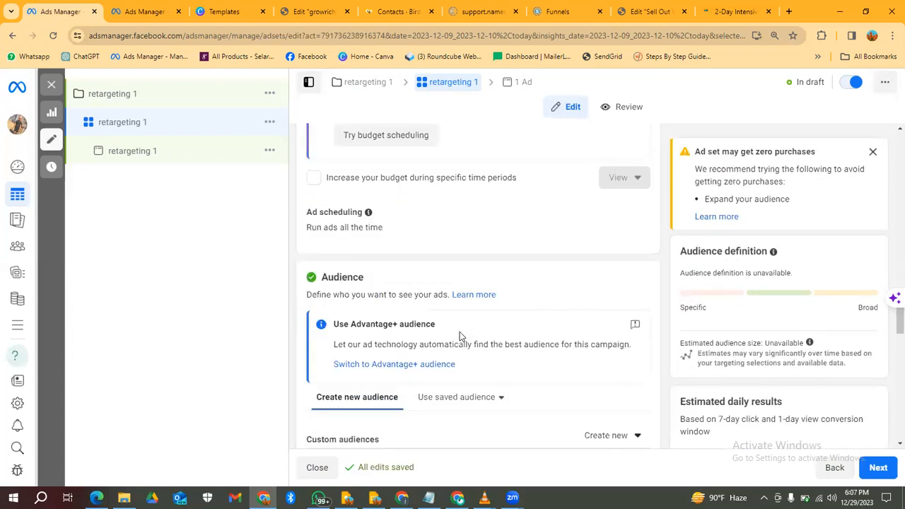
{"action": "scroll", "coordinate": [459, 331], "scroll_direction": "down", "scroll_amount": 7}
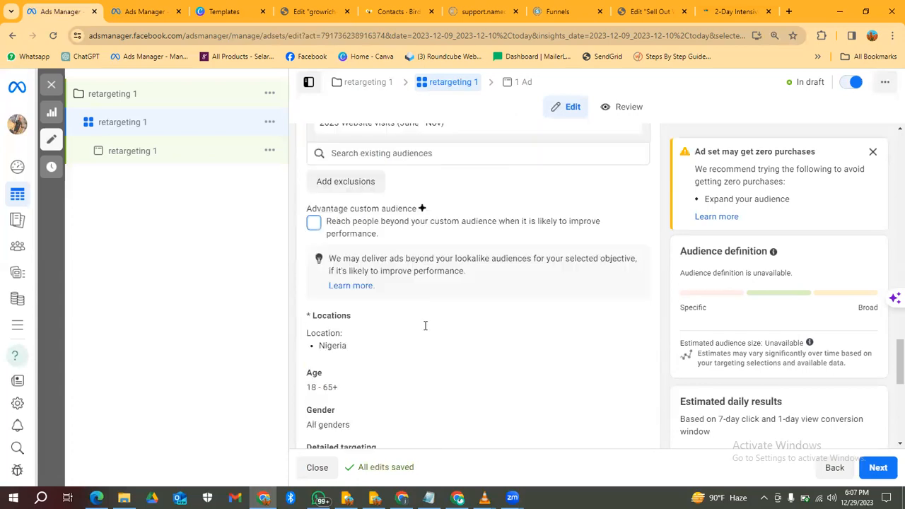
{"action": "scroll", "coordinate": [425, 326], "scroll_direction": "down", "scroll_amount": 1}
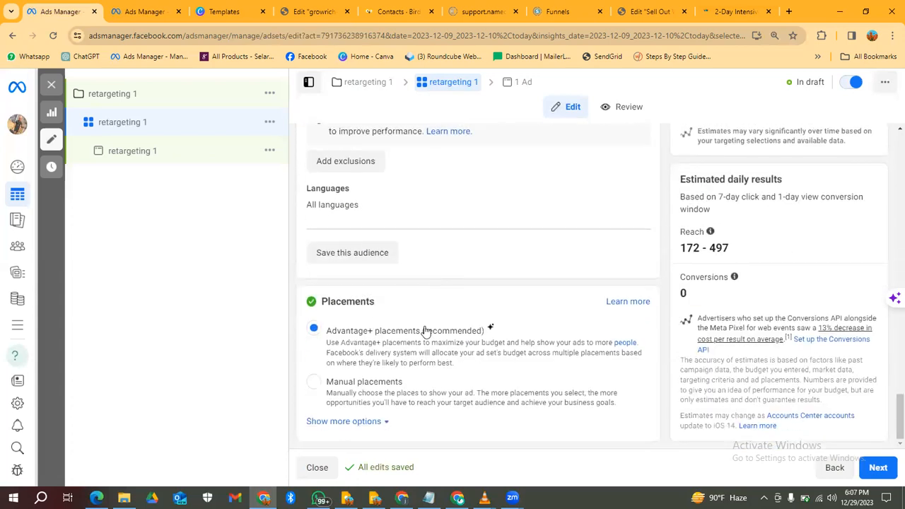
{"action": "scroll", "coordinate": [425, 330], "scroll_direction": "up", "scroll_amount": 6}
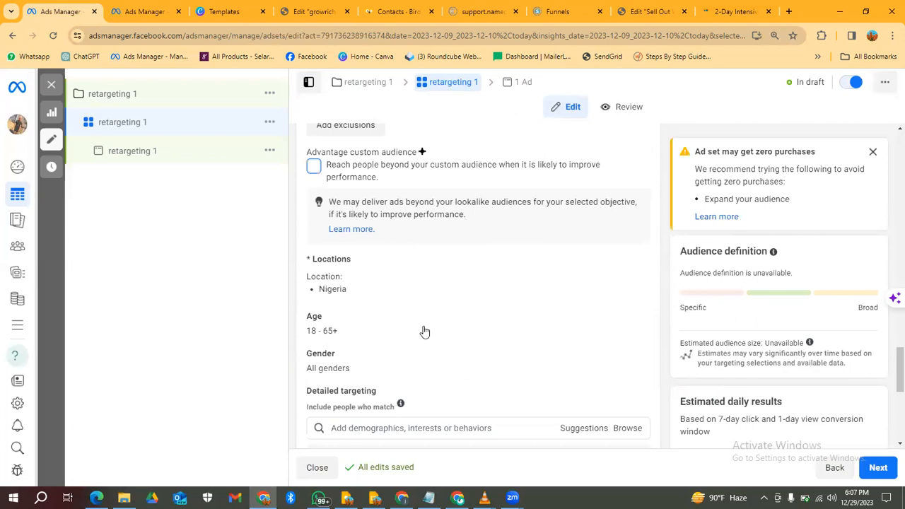
{"action": "scroll", "coordinate": [424, 329], "scroll_direction": "up", "scroll_amount": 2}
{"action": "scroll", "coordinate": [402, 400], "scroll_direction": "down", "scroll_amount": 2}
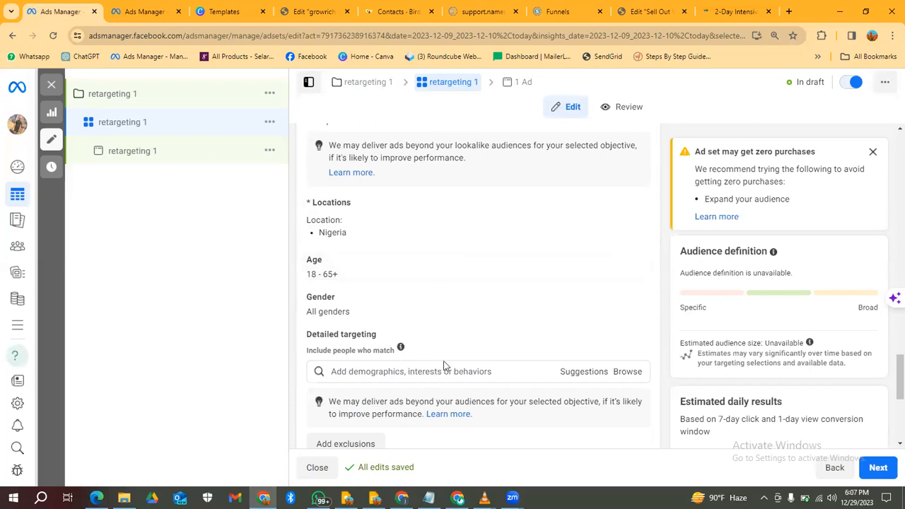
{"action": "mouse_move", "coordinate": [404, 355]}
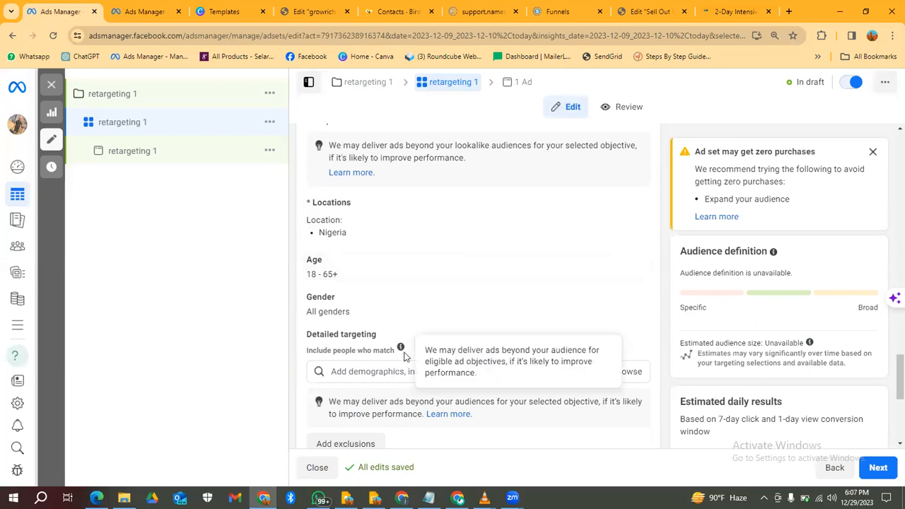
{"action": "scroll", "coordinate": [434, 259], "scroll_direction": "up", "scroll_amount": 5}
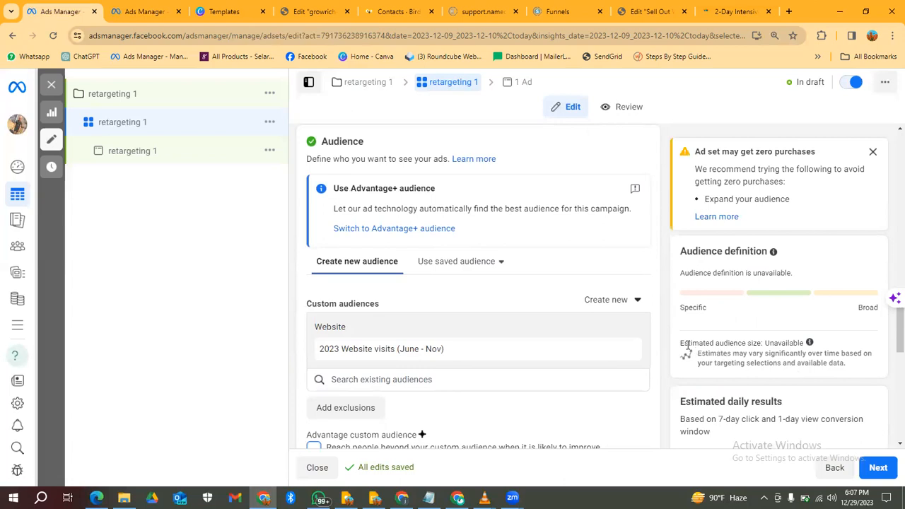
{"action": "left_click_drag", "start_coordinate": [688, 342], "coordinate": [835, 348]}
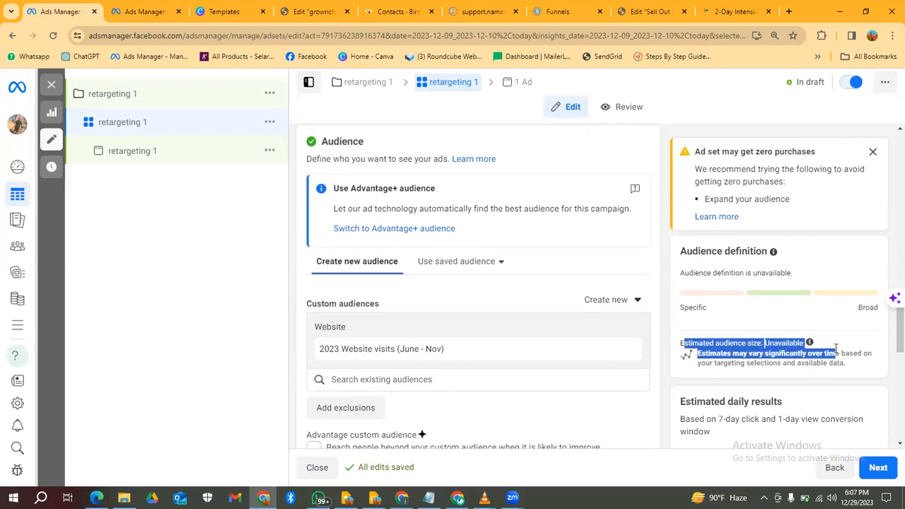
{"action": "left_click", "coordinate": [839, 343]}
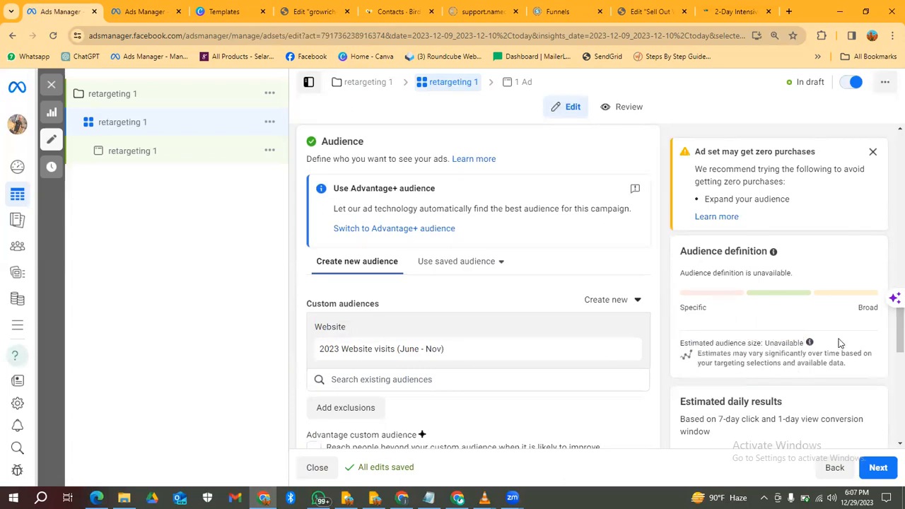
Step: Review the ad set's remaining audience and language settings and the Advantage+ placements (recommended) option
{"action": "scroll", "coordinate": [507, 319], "scroll_direction": "down", "scroll_amount": 3}
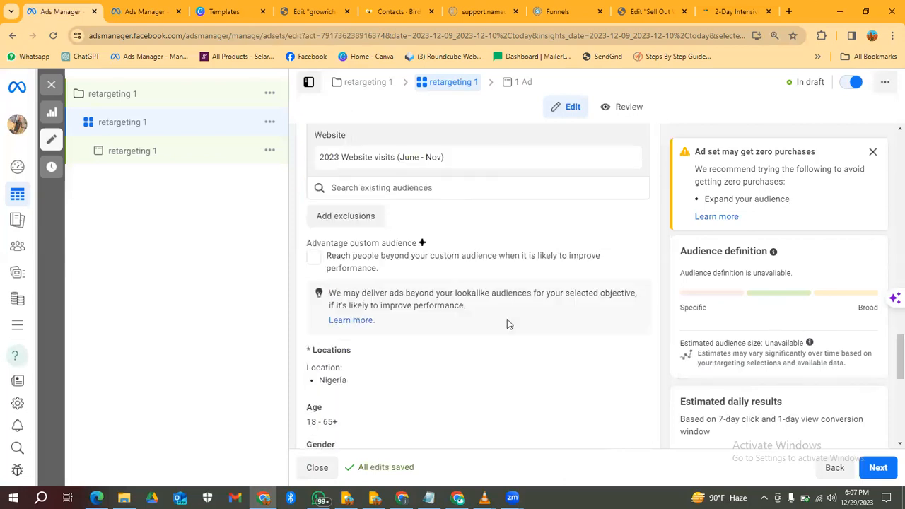
{"action": "scroll", "coordinate": [460, 325], "scroll_direction": "down", "scroll_amount": 2}
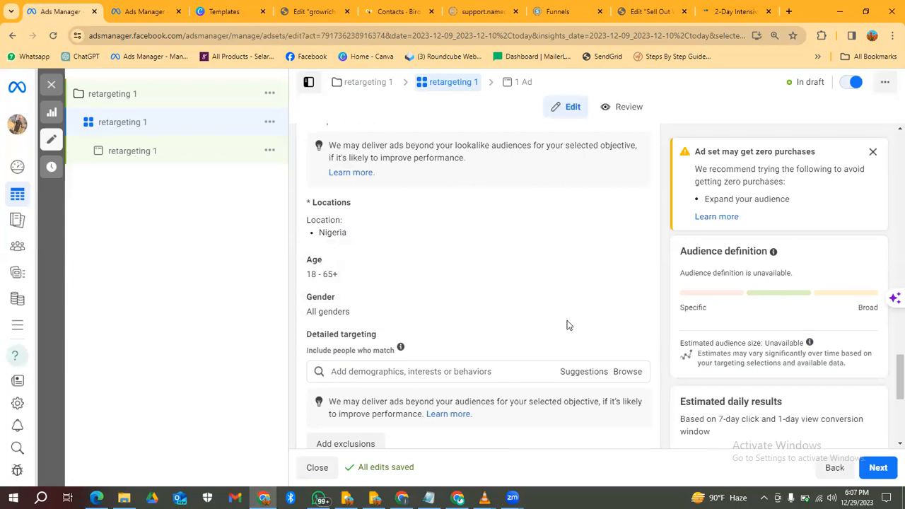
{"action": "scroll", "coordinate": [352, 324], "scroll_direction": "down", "scroll_amount": 3}
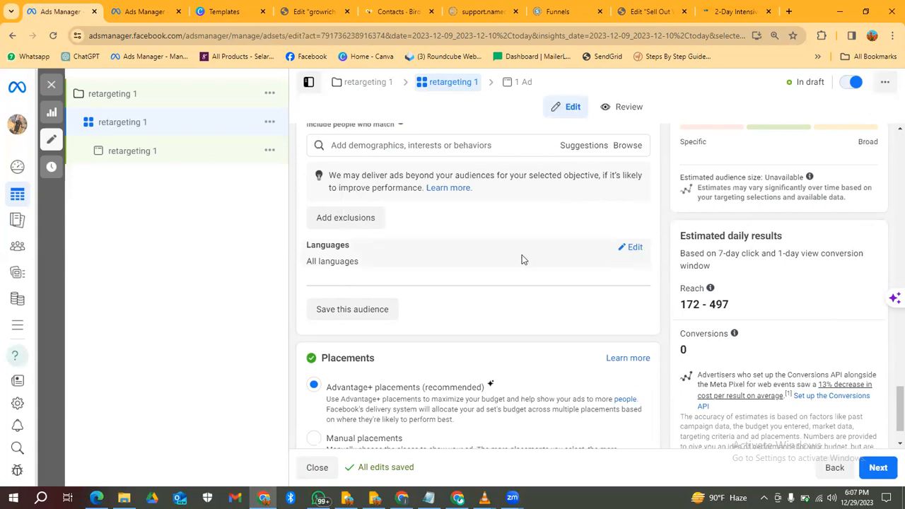
{"action": "scroll", "coordinate": [445, 272], "scroll_direction": "down", "scroll_amount": 1}
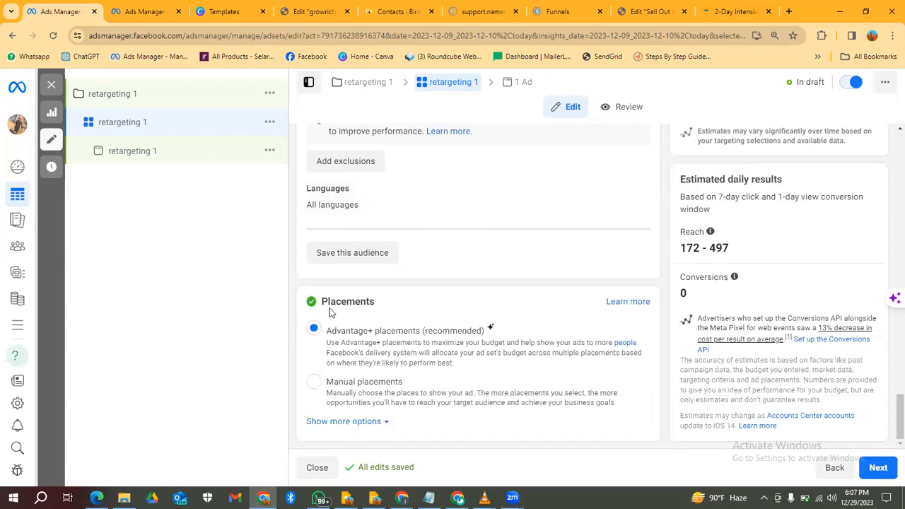
{"action": "left_click_drag", "start_coordinate": [316, 336], "coordinate": [488, 338]}
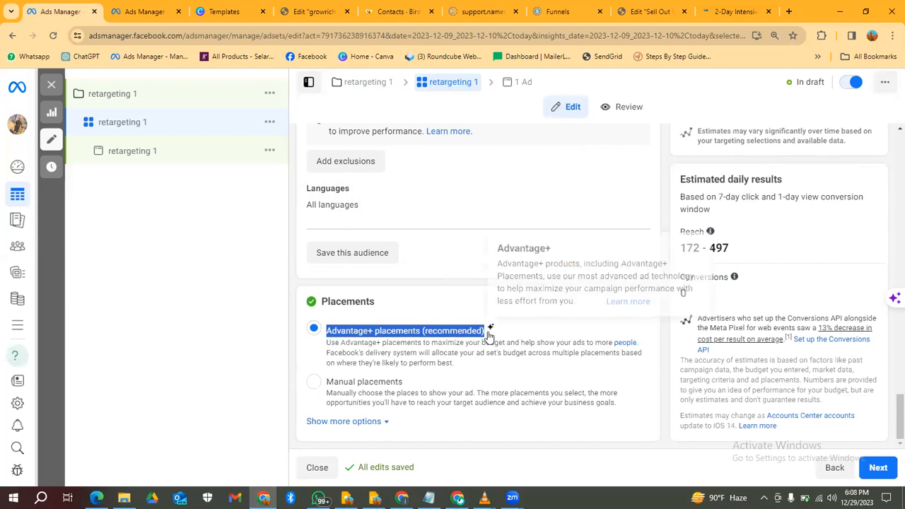
{"action": "left_click", "coordinate": [294, 345]}
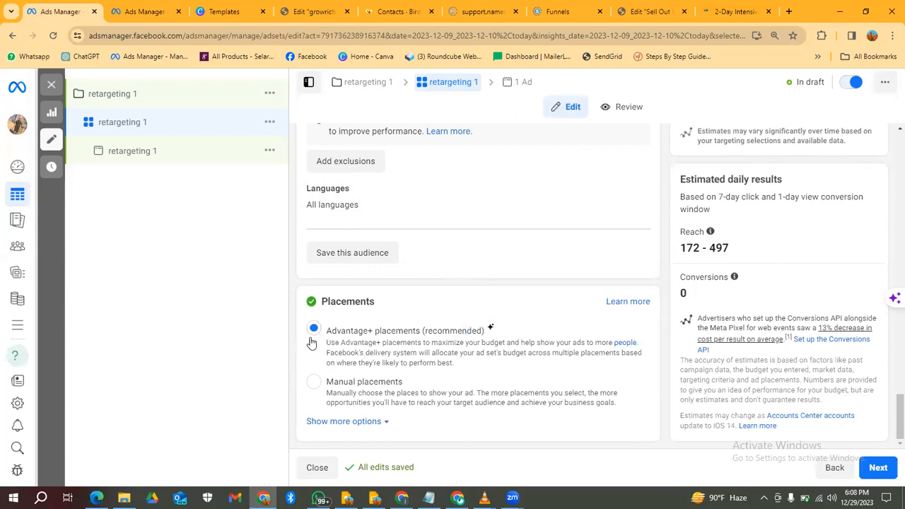
{"action": "left_click_drag", "start_coordinate": [312, 338], "coordinate": [506, 337]}
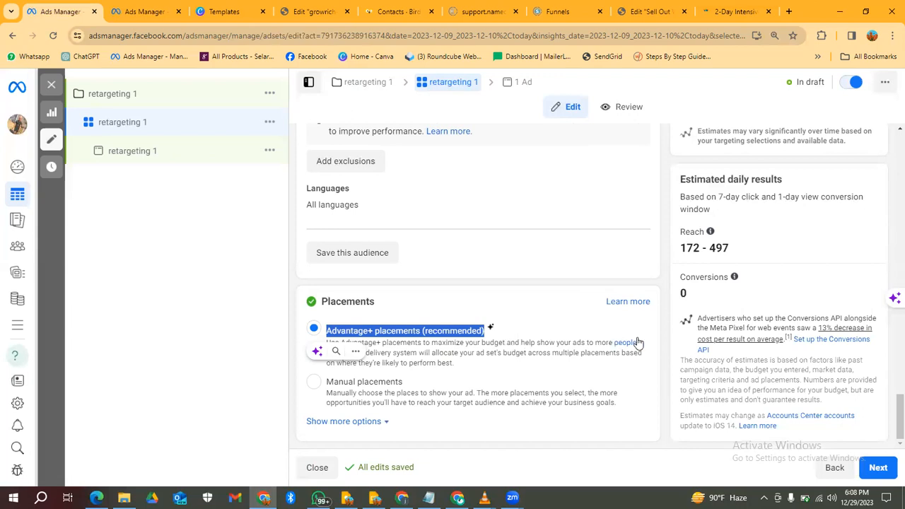
{"action": "left_click", "coordinate": [662, 335]}
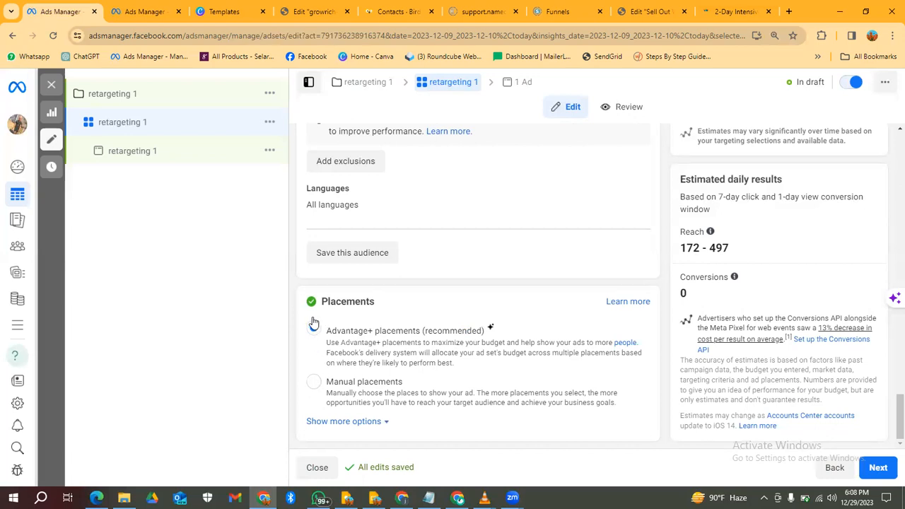
{"action": "left_click_drag", "start_coordinate": [326, 333], "coordinate": [500, 339]}
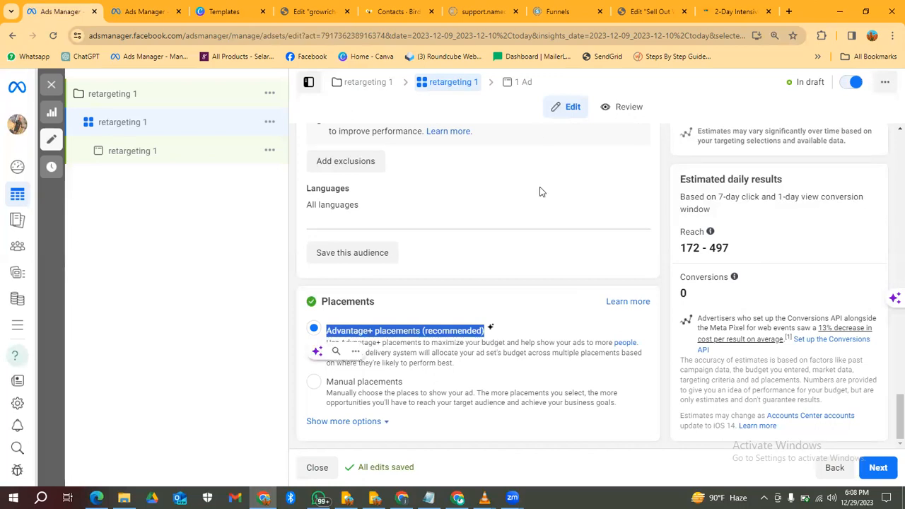
Step: Open the retargeting 1 ad and review its identity, ad setup, format, creative fields and destination options
{"action": "left_click", "coordinate": [512, 88]}
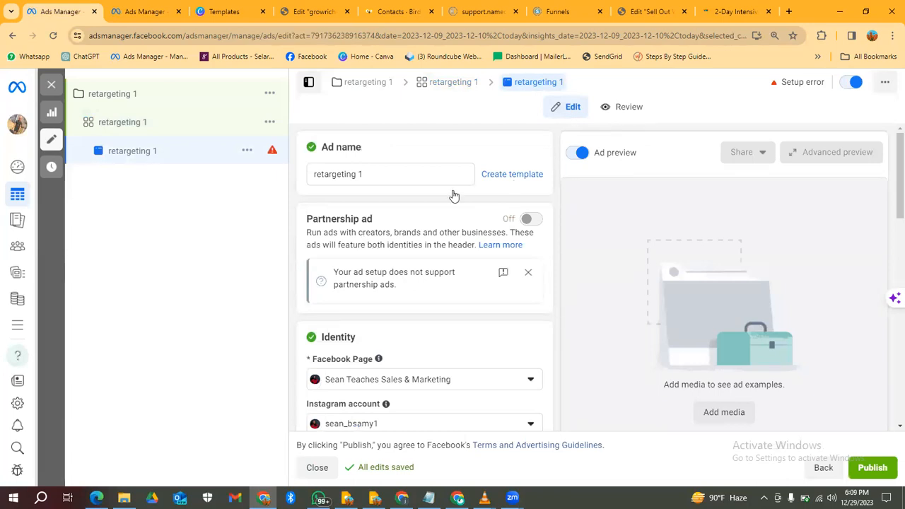
{"action": "scroll", "coordinate": [454, 195], "scroll_direction": "down", "scroll_amount": 3}
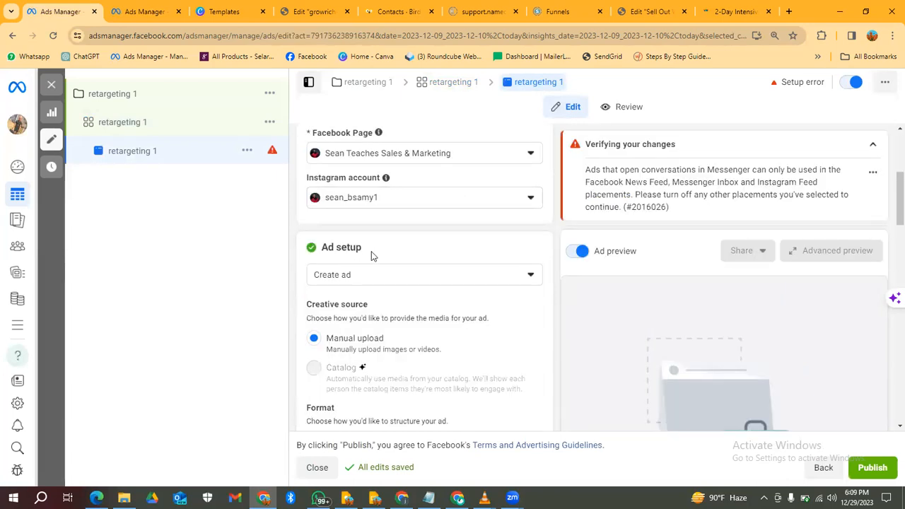
{"action": "scroll", "coordinate": [371, 254], "scroll_direction": "down", "scroll_amount": 4}
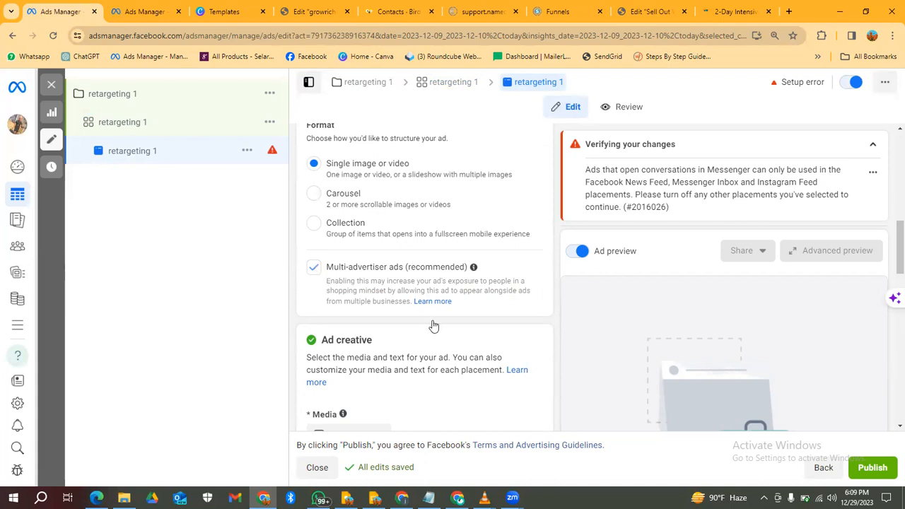
{"action": "left_click", "coordinate": [357, 310]}
{"action": "scroll", "coordinate": [354, 310], "scroll_direction": "down", "scroll_amount": 2}
{"action": "left_click", "coordinate": [349, 311]}
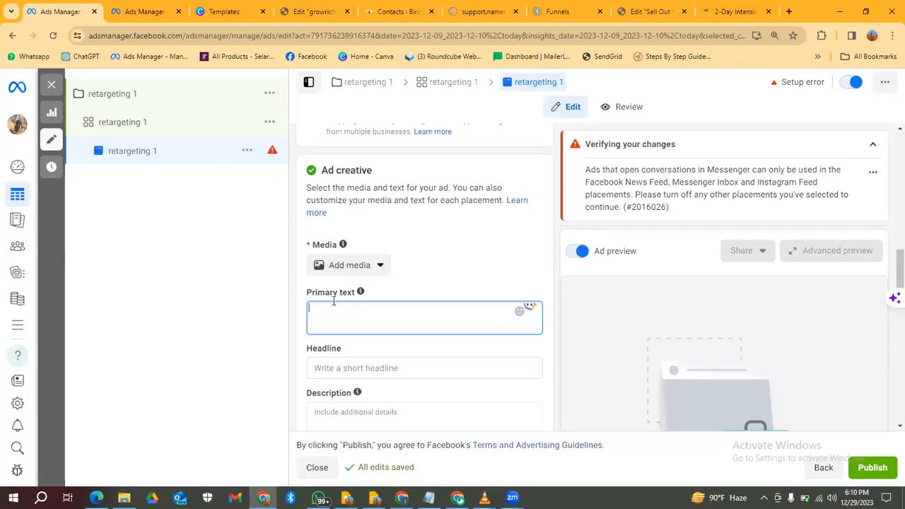
{"action": "scroll", "coordinate": [375, 352], "scroll_direction": "down", "scroll_amount": 4}
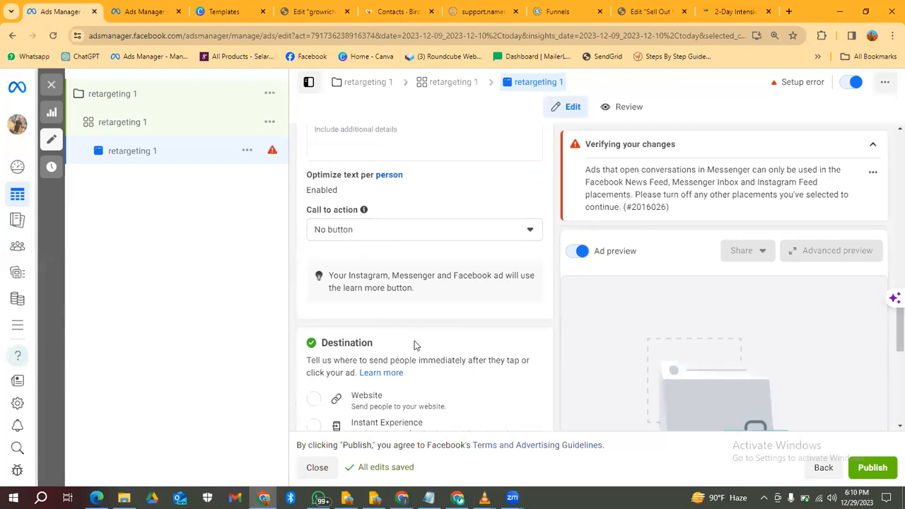
{"action": "scroll", "coordinate": [406, 353], "scroll_direction": "down", "scroll_amount": 2}
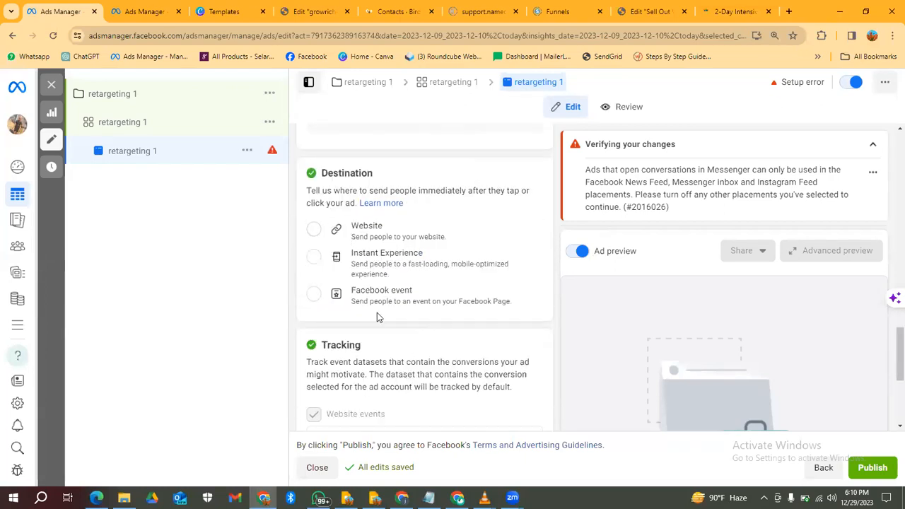
Step: Set the ad's call to action to Learn more
{"action": "scroll", "coordinate": [375, 315], "scroll_direction": "up", "scroll_amount": 5}
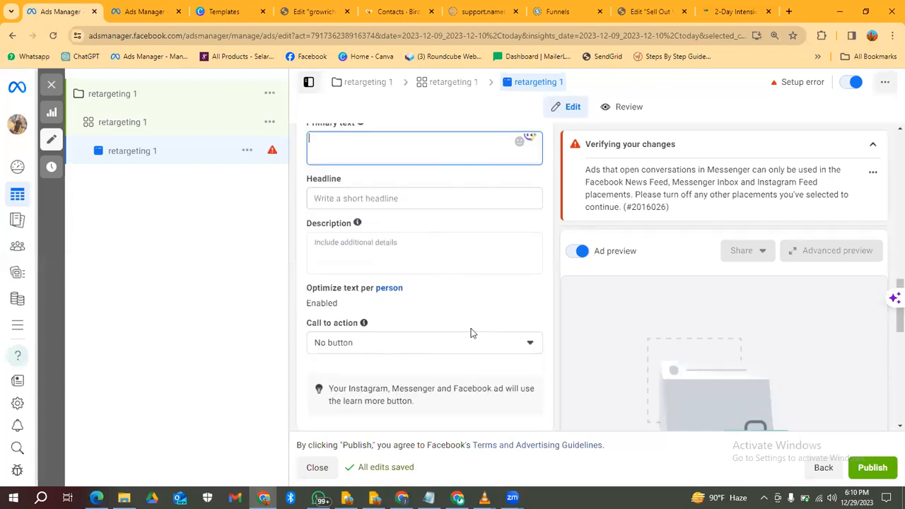
{"action": "left_click", "coordinate": [532, 347]}
{"action": "left_click", "coordinate": [531, 346]}
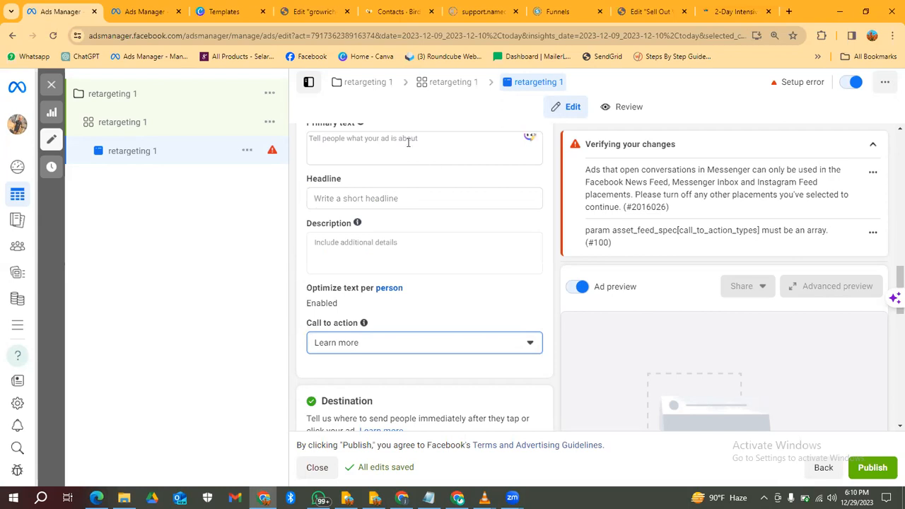
Step: Return to the retargeting 1 ad set and review its conversion location, pixel, conversion event, daily budget and schedule
{"action": "left_click", "coordinate": [169, 134]}
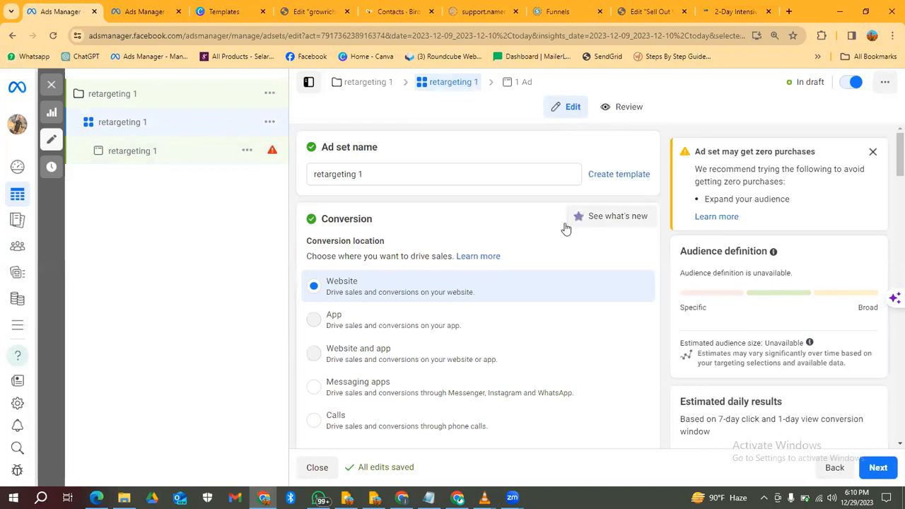
{"action": "scroll", "coordinate": [535, 240], "scroll_direction": "down", "scroll_amount": 3}
{"action": "scroll", "coordinate": [535, 248], "scroll_direction": "down", "scroll_amount": 2}
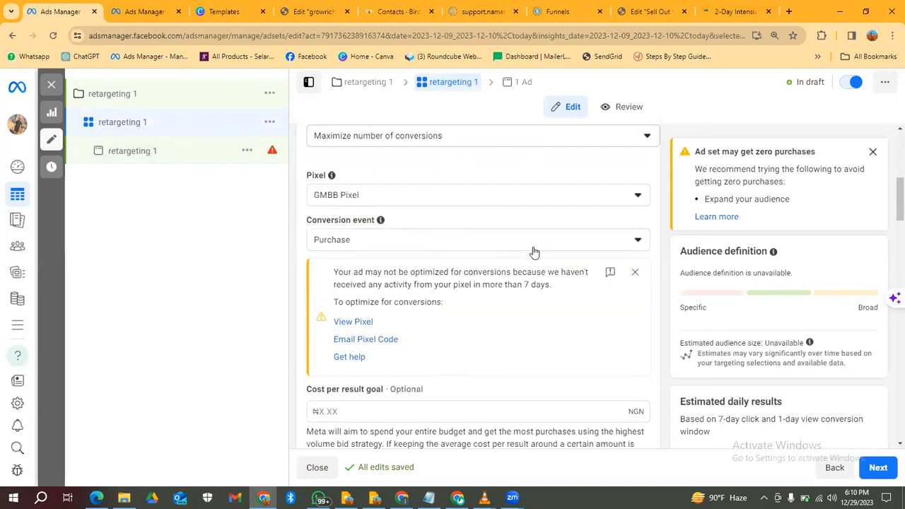
{"action": "scroll", "coordinate": [535, 253], "scroll_direction": "down", "scroll_amount": 5}
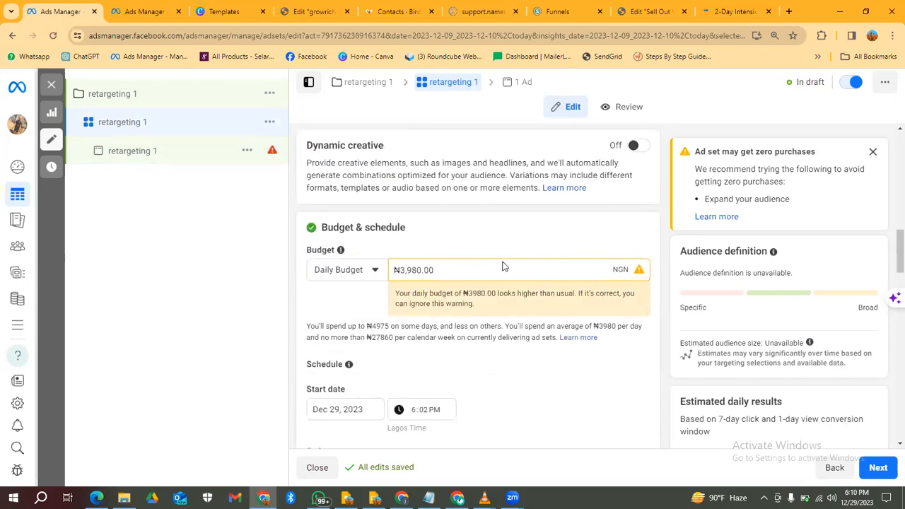
{"action": "scroll", "coordinate": [502, 262], "scroll_direction": "down", "scroll_amount": 2}
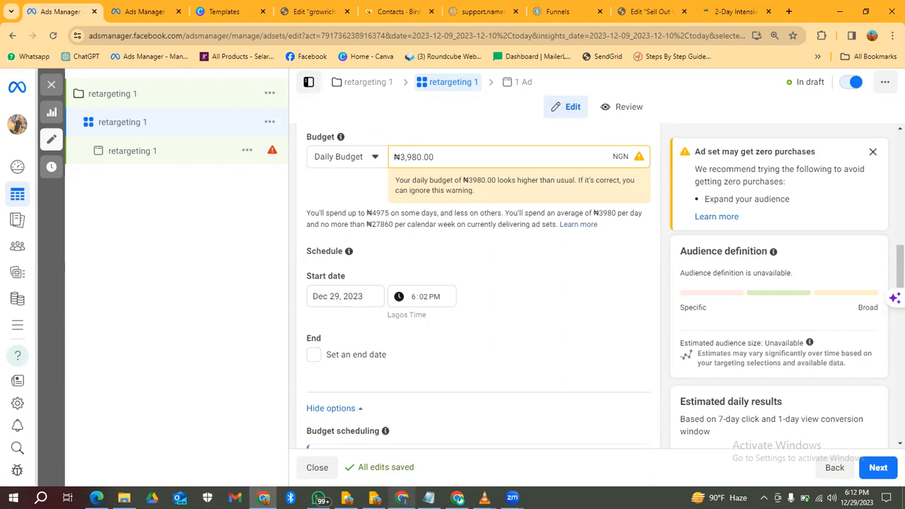
{"action": "left_click", "coordinate": [444, 426]}
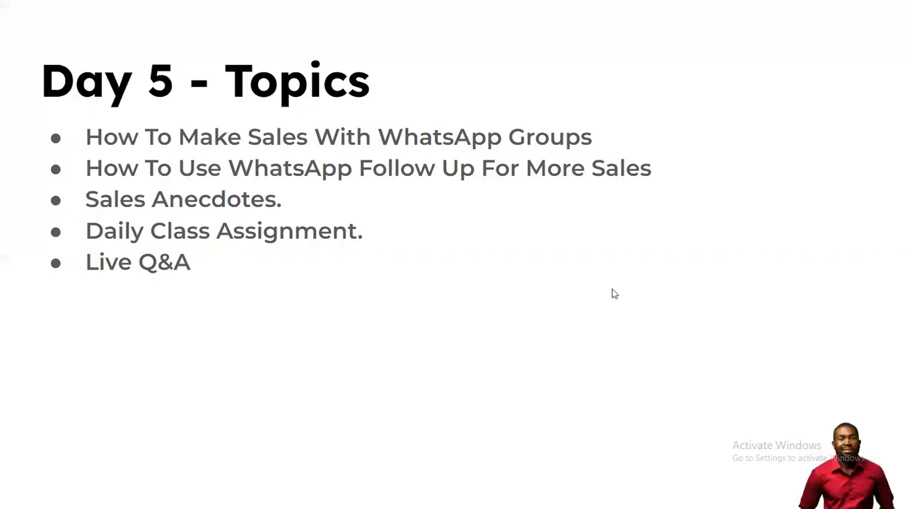
{"action": "left_click", "coordinate": [612, 290]}
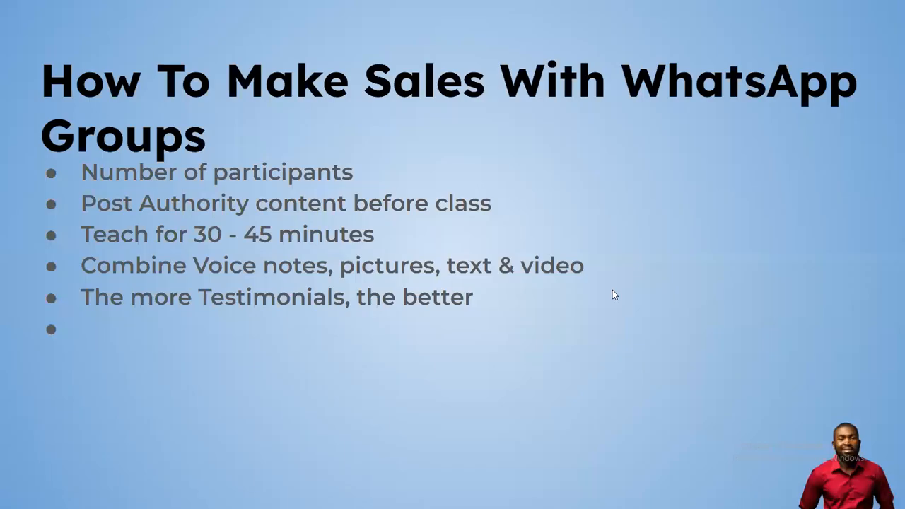